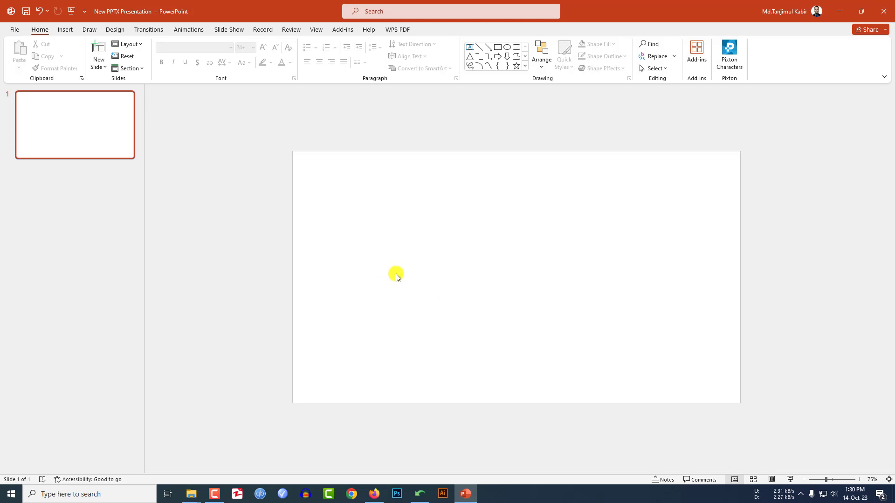
- Give the slide background a gradient fill using a grey preset gradient
click(115, 30)
click(818, 56)
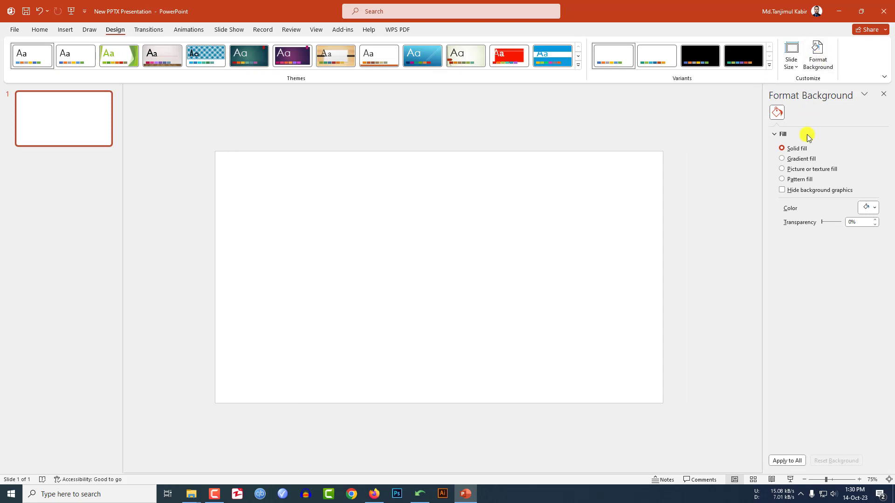
click(802, 159)
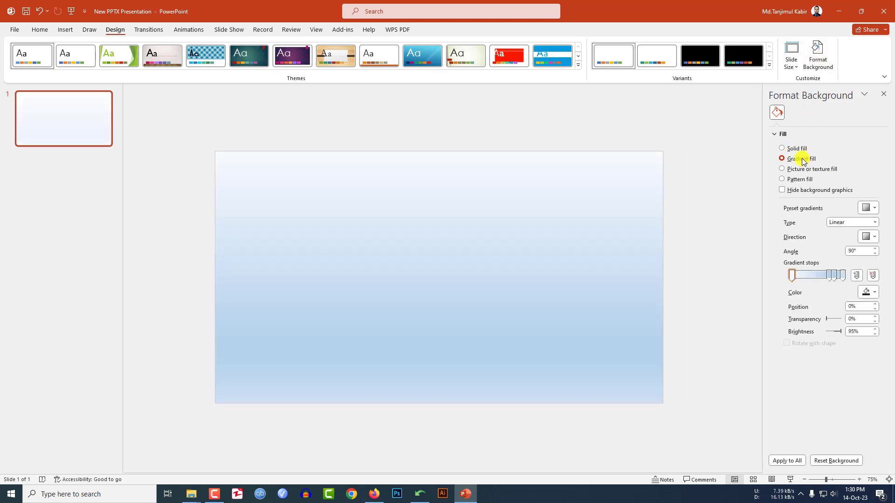
click(871, 208)
click(822, 268)
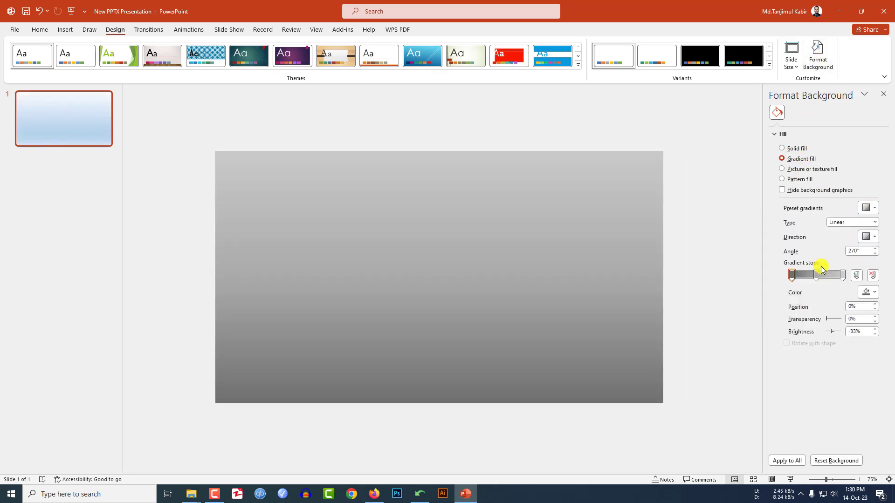
- Make the background gradient radial, spreading from the centre of the slide
click(851, 222)
click(836, 241)
click(868, 237)
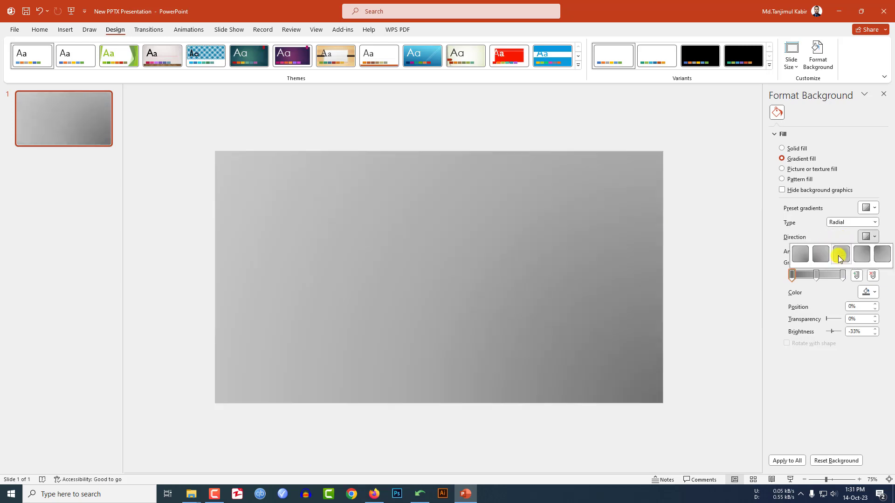
click(840, 255)
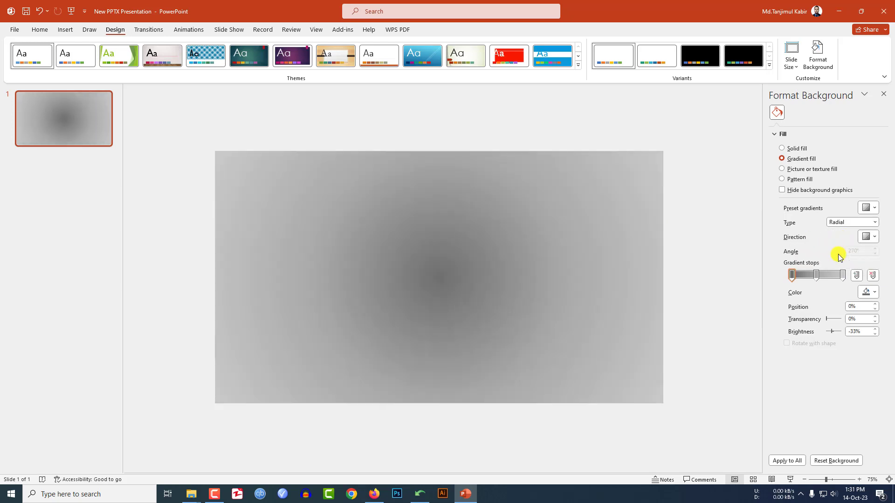
- Colour the first gradient stop white, darker 5%, and the last gradient stop black, lighter 5%
click(875, 292)
click(819, 330)
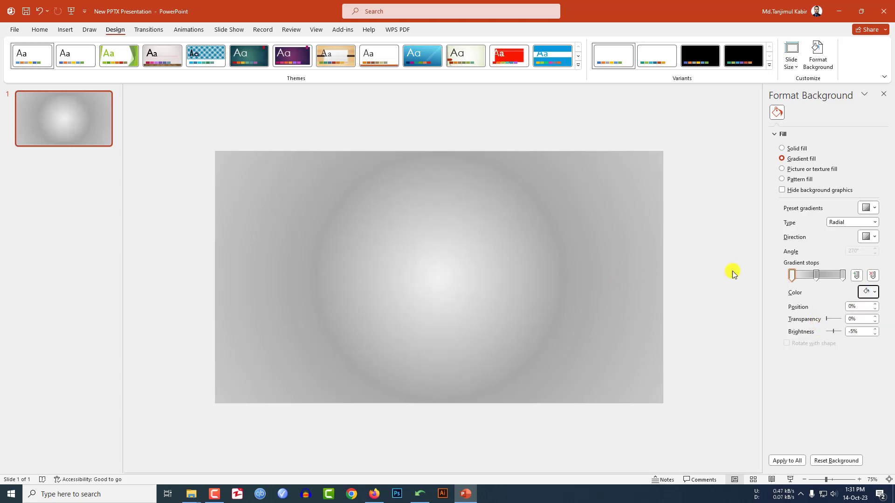
click(869, 293)
click(826, 353)
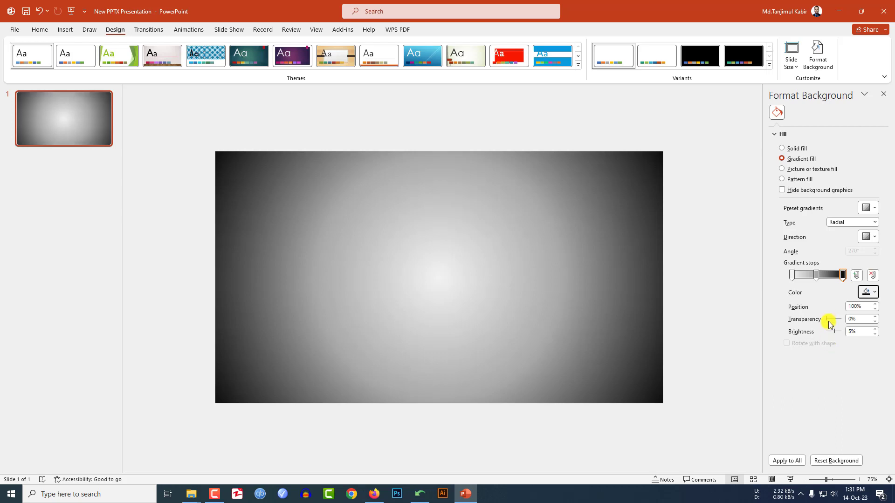
- Colour the middle gradient stop dark magenta from the standard colours and shift it slightly toward the first stop
click(816, 275)
click(869, 292)
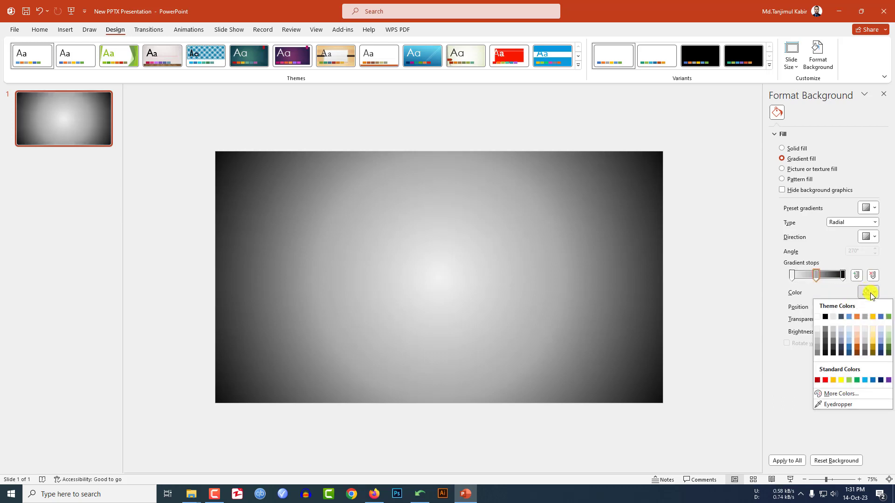
click(820, 394)
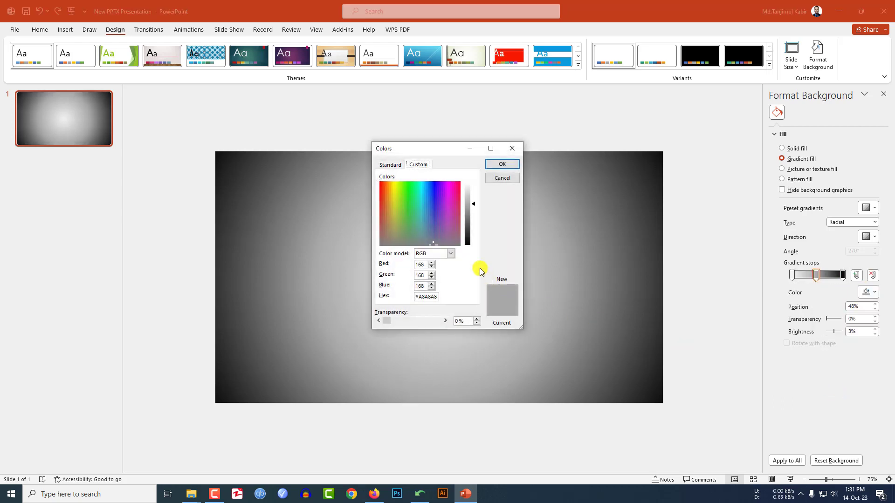
click(390, 166)
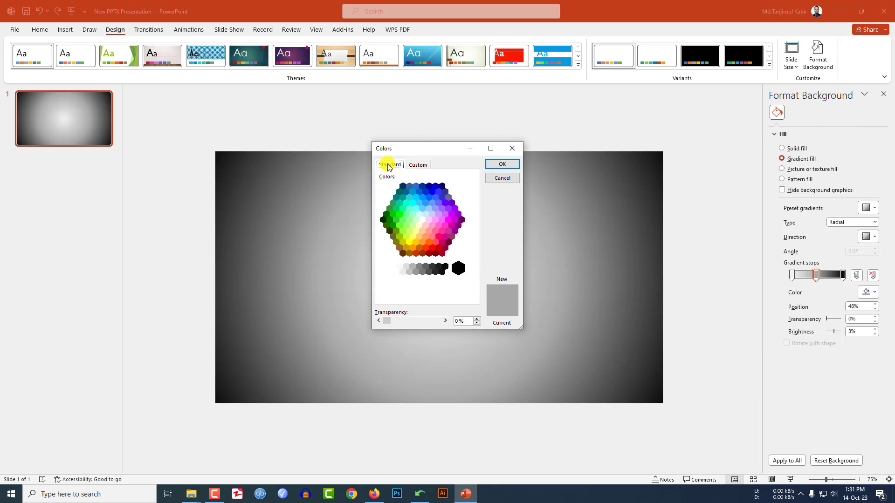
click(449, 241)
click(502, 164)
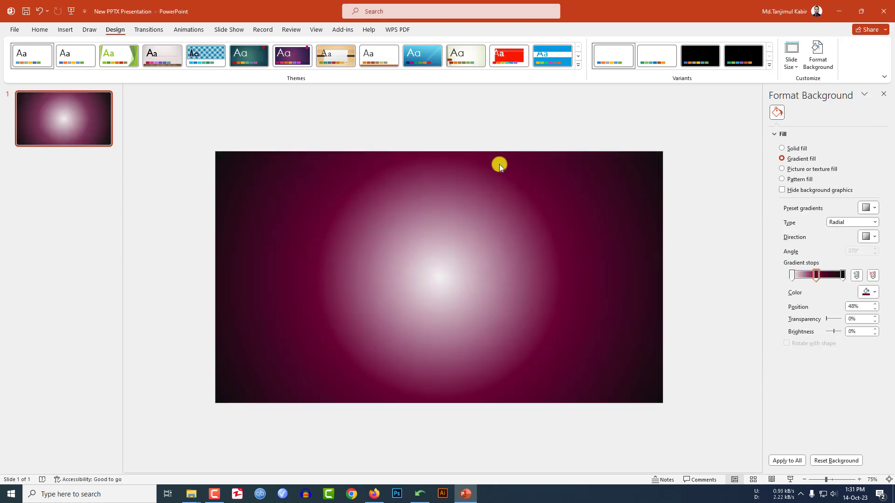
drag(816, 275, 812, 276)
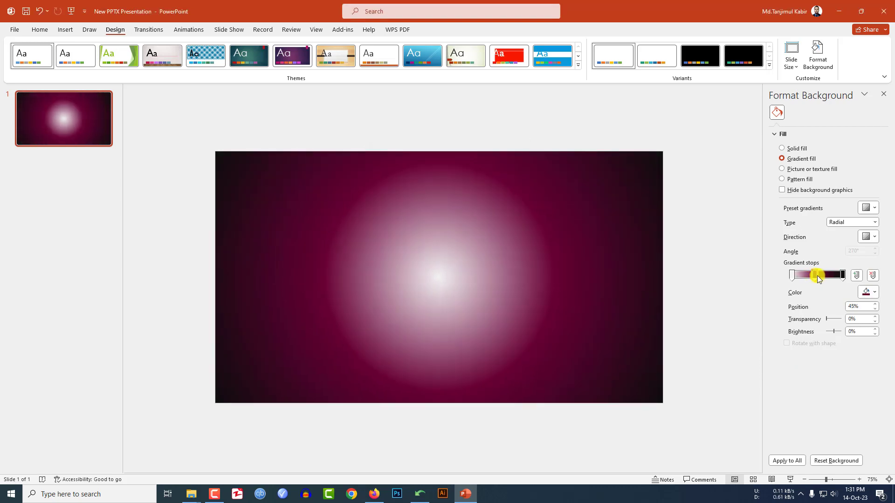
- Darken the first gradient stop to white, darker 25%, and place the middle stop at 43%
click(792, 275)
click(862, 294)
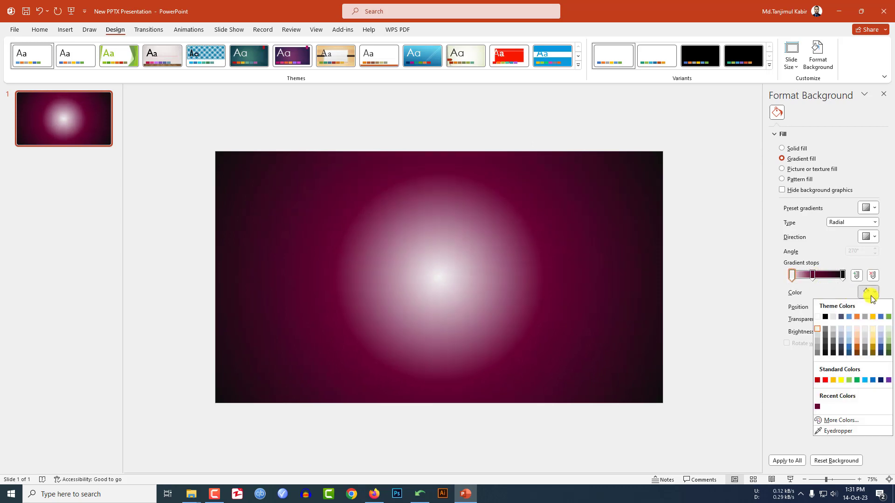
click(821, 334)
click(874, 293)
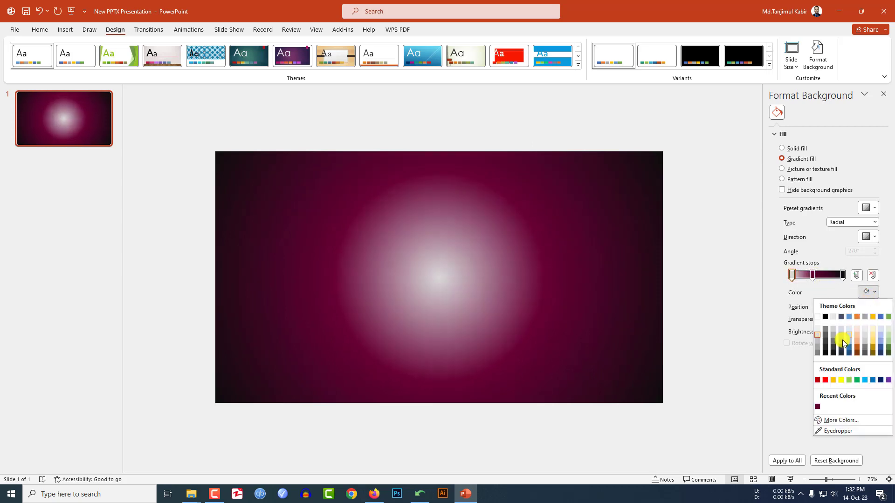
click(817, 342)
drag(813, 275, 814, 276)
- Insert the picture wood-layer-02 from the BURGER ANIMATION folder in Downloads
click(62, 31)
click(74, 55)
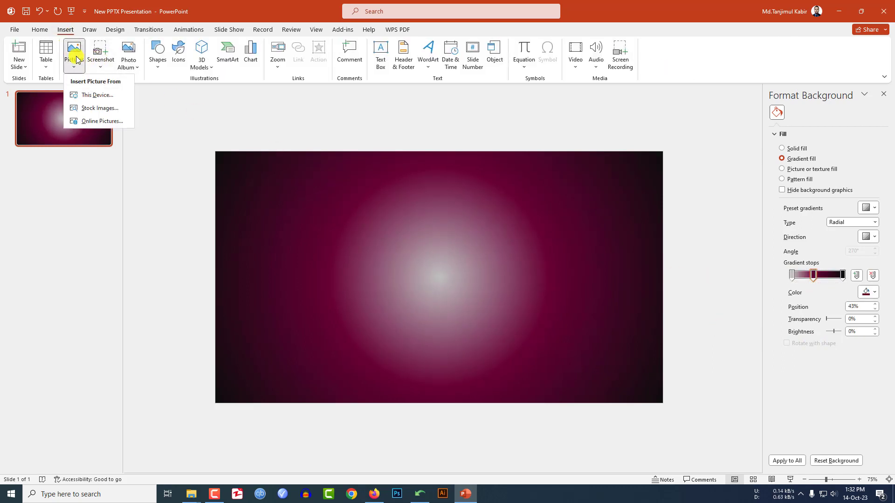
click(85, 93)
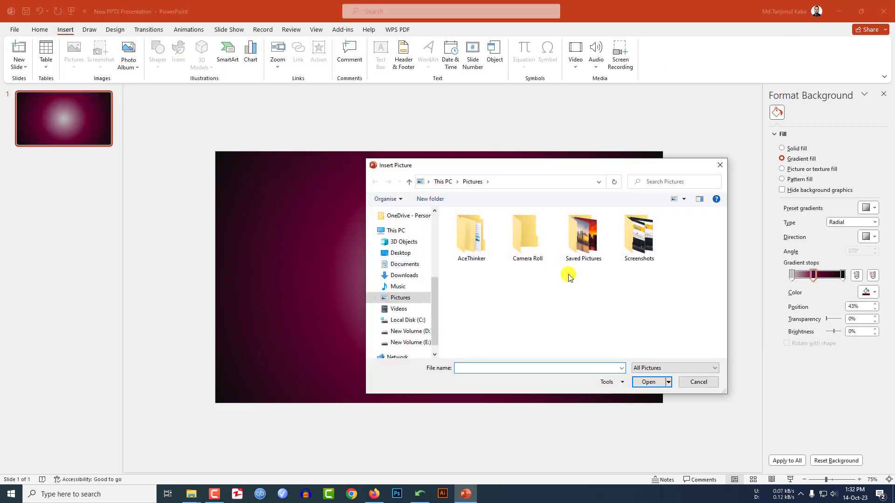
click(405, 278)
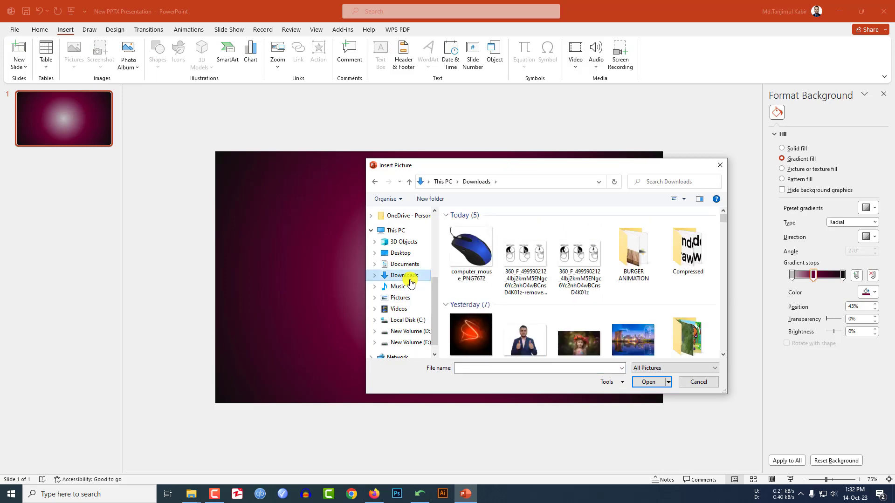
double_click(637, 261)
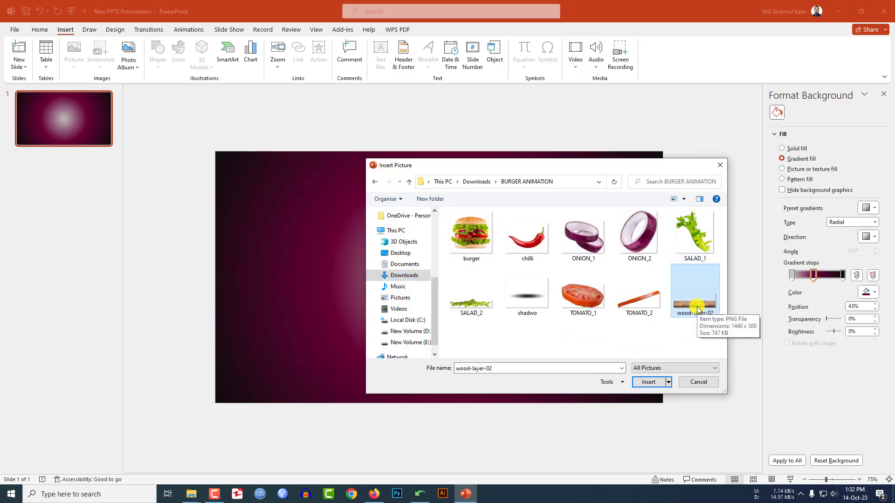
double_click(696, 306)
- Align the wooden table picture with the slide's lower edge and stretch it slightly taller
drag(504, 308, 500, 359)
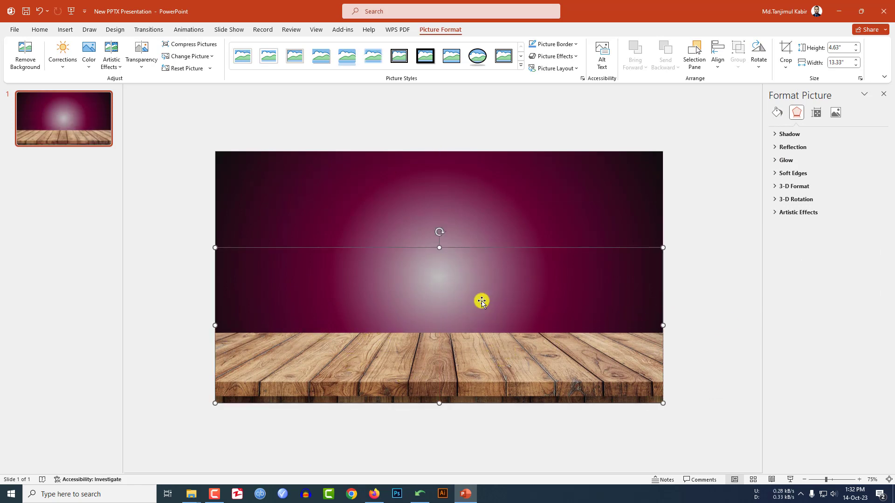
drag(443, 248, 440, 232)
click(717, 318)
- Insert the burger picture from the BURGER ANIMATION folder
click(65, 30)
click(77, 56)
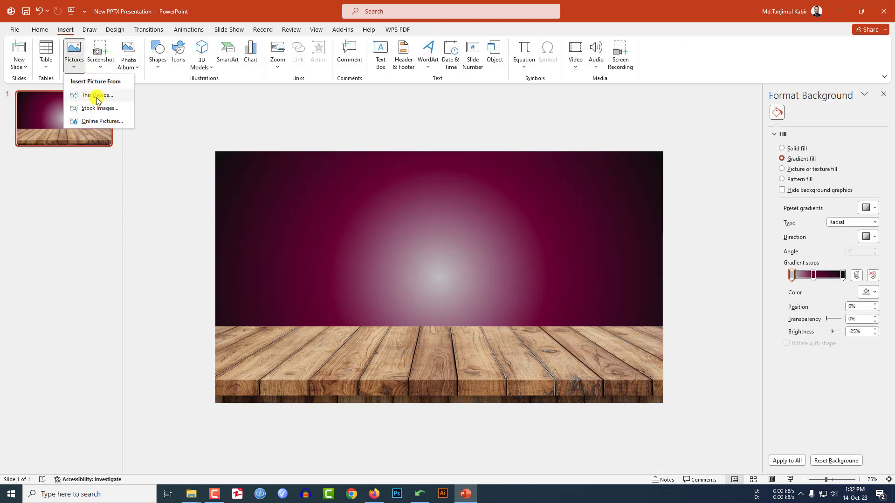
click(96, 92)
click(472, 235)
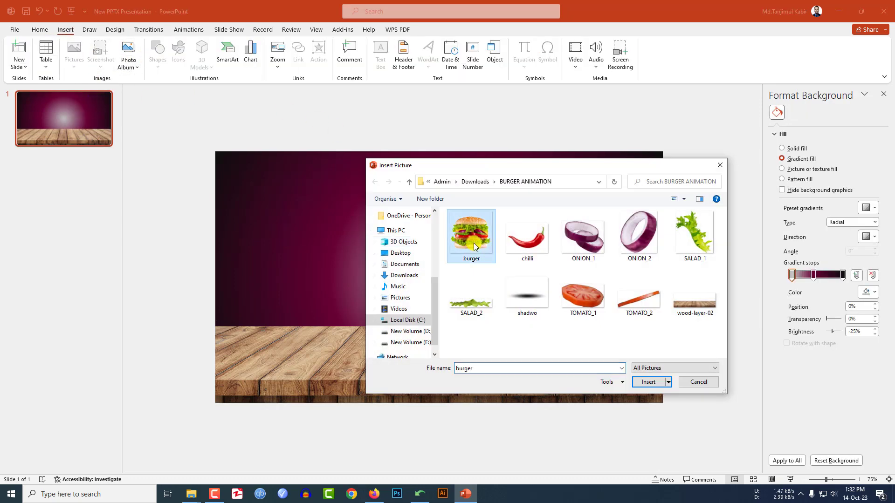
click(647, 383)
- Resize the burger to about 5.84 inches square and place it standing on the table at the slide's centre
drag(509, 295, 504, 294)
drag(520, 192, 536, 168)
drag(490, 219, 487, 221)
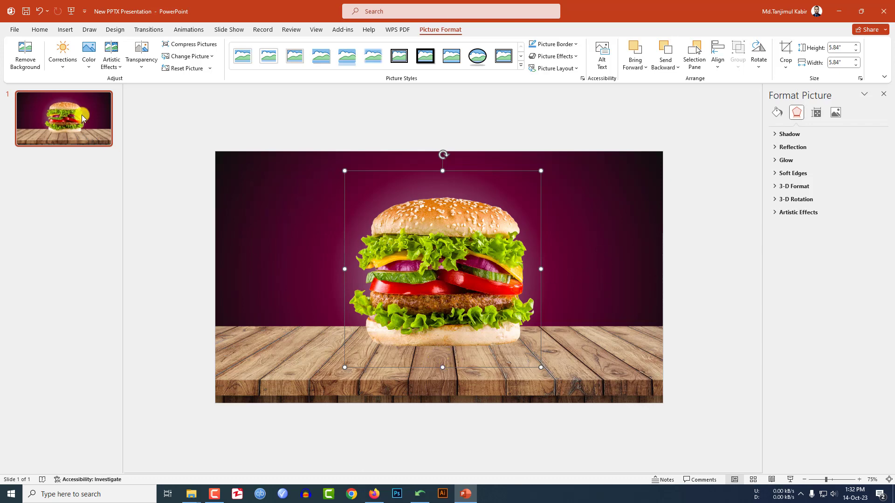
- Insert the shadow picture named shadwo from the BURGER ANIMATION folder
click(65, 29)
click(74, 53)
click(89, 93)
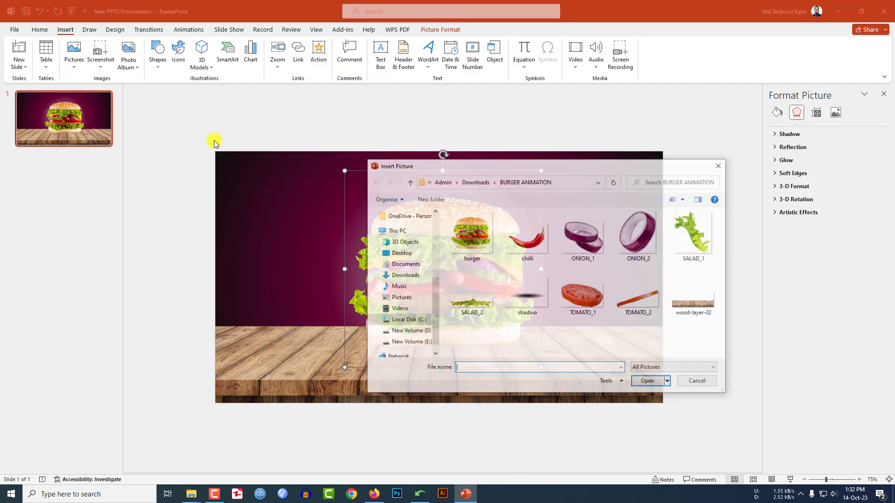
double_click(527, 293)
- Resize the shadow to about 4.05 by 2.89 inches and position it on the table just beneath the burger
drag(467, 258, 531, 216)
drag(478, 259, 445, 349)
drag(502, 297, 517, 286)
drag(451, 357, 450, 359)
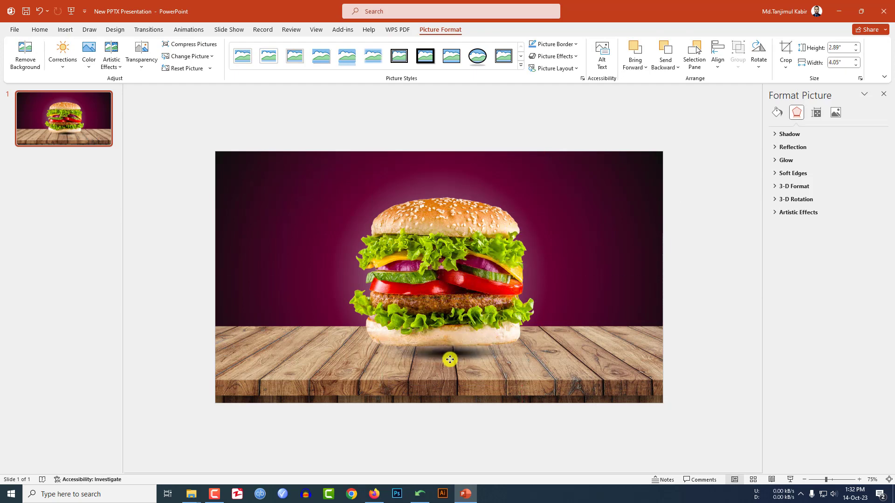
key(Escape)
- Add a text box above the burger containing the word DELICIOUS
click(65, 29)
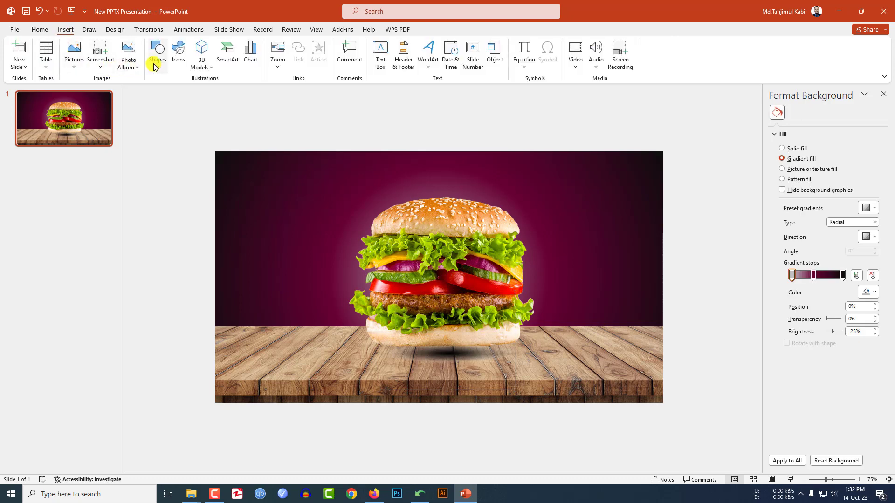
click(157, 61)
click(153, 92)
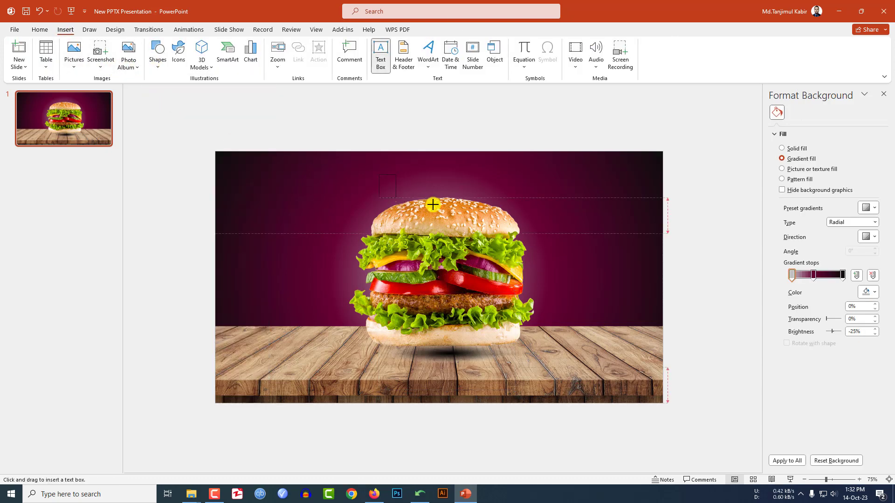
drag(495, 207, 510, 205)
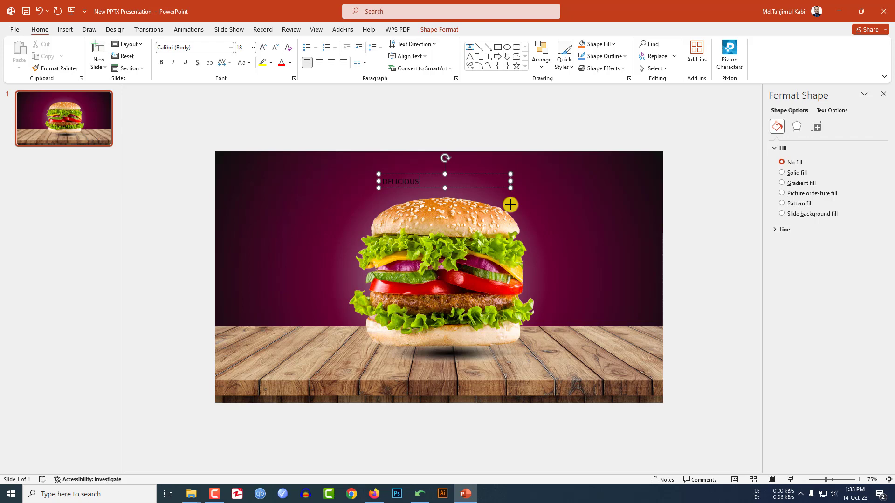
- Format the DELICIOUS text in bold Anton with very loose character spacing
key(ctrl+a)
click(206, 47)
text(An)
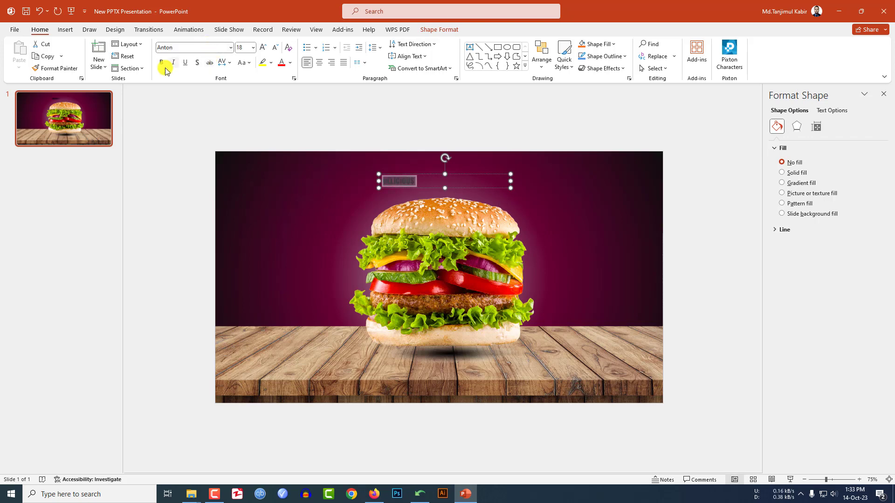
click(230, 63)
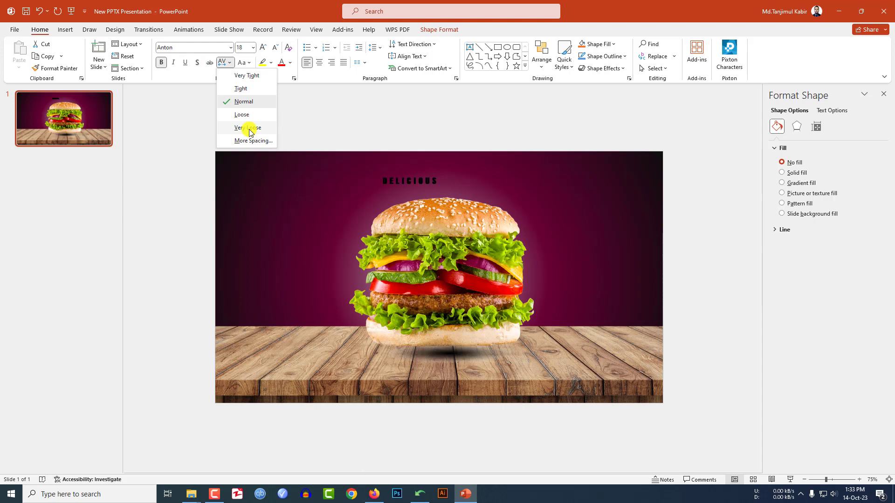
click(249, 128)
- Enlarge the DELICIOUS text to 88 pt and position it across the top of the burger
click(263, 47)
click(263, 47)
click(263, 47)
click(263, 47)
drag(498, 222, 500, 213)
- Remove the fill from the DELICIOUS text and give it a white outline
click(441, 30)
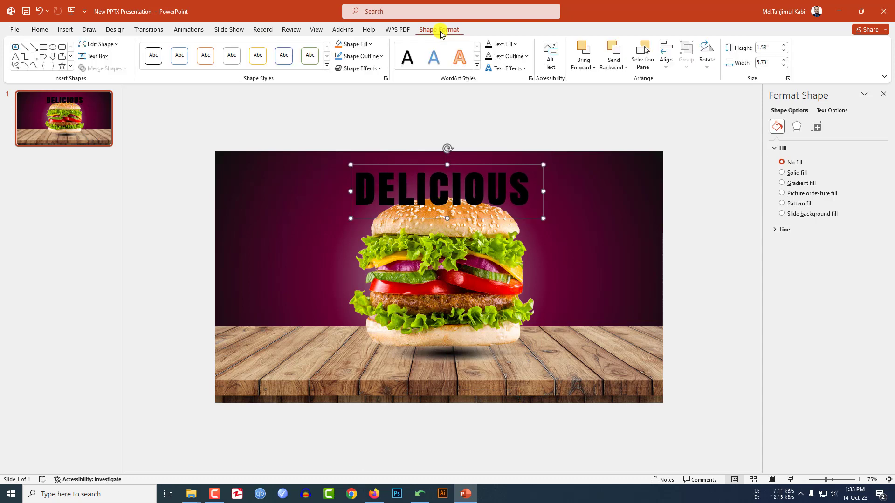
click(508, 49)
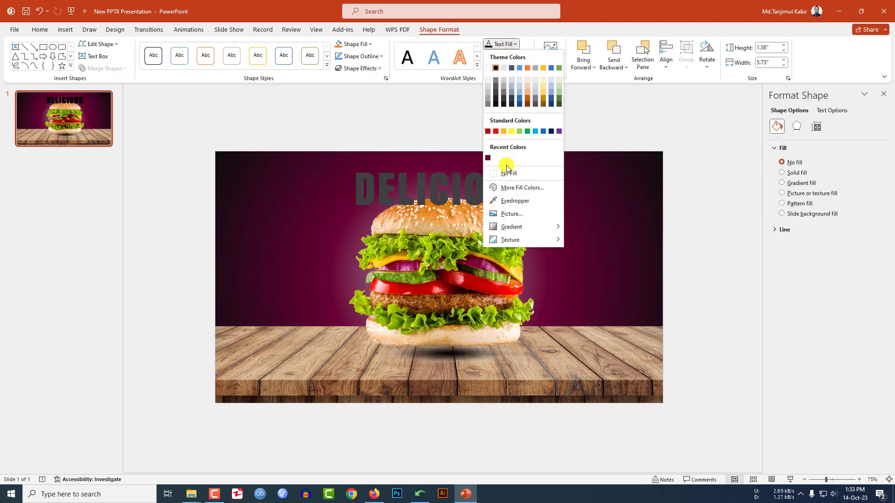
click(509, 173)
click(514, 56)
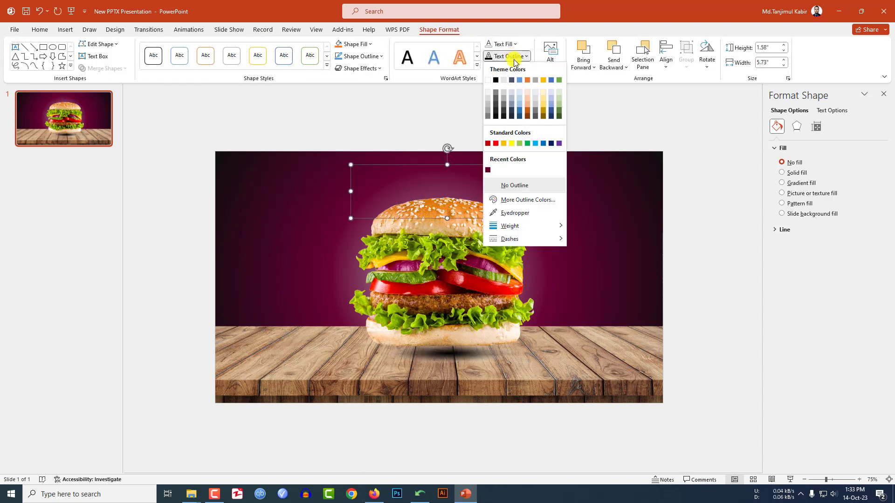
click(492, 81)
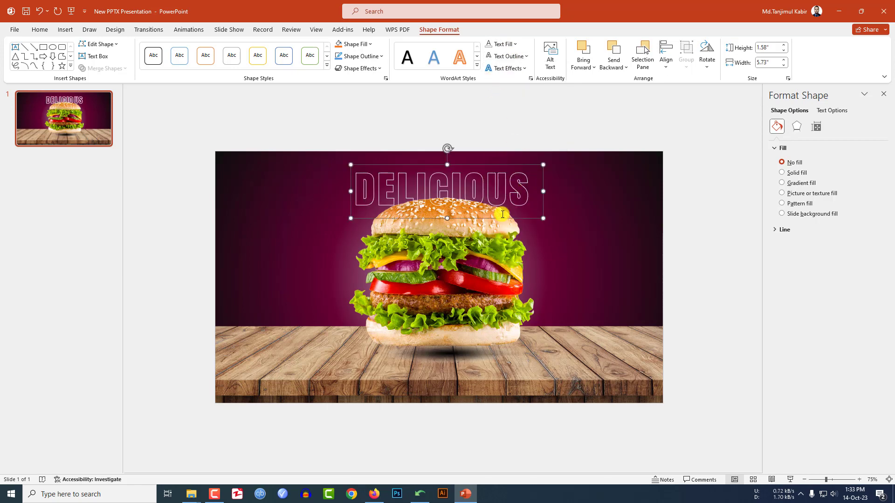
- Duplicate the outlined DELICIOUS text box and place the copy over the burger's lower bun
key(ctrl+d)
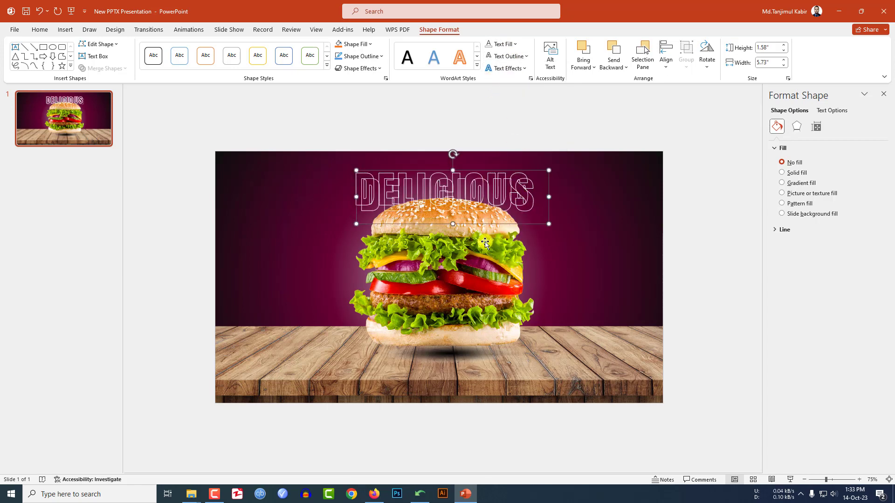
drag(472, 227, 471, 337)
key(ctrl+z)
drag(464, 224, 456, 350)
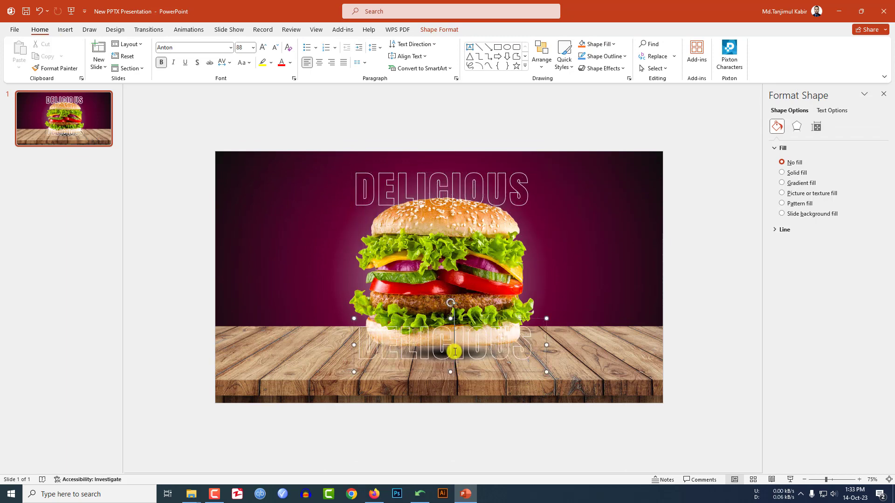
- Change the copied text to BURGER and centre it over the lower bun, with DELICIOUS lowered closer to the top bun
text(BURG)
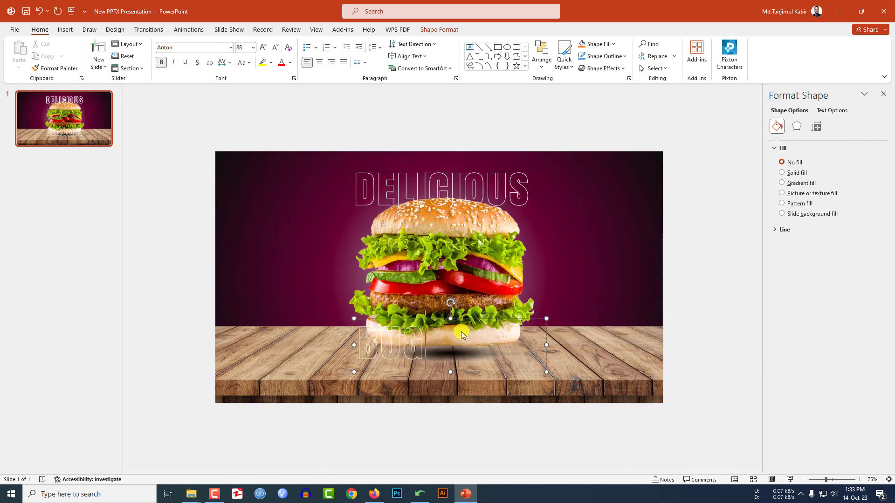
text(ER)
click(506, 377)
drag(505, 378, 513, 380)
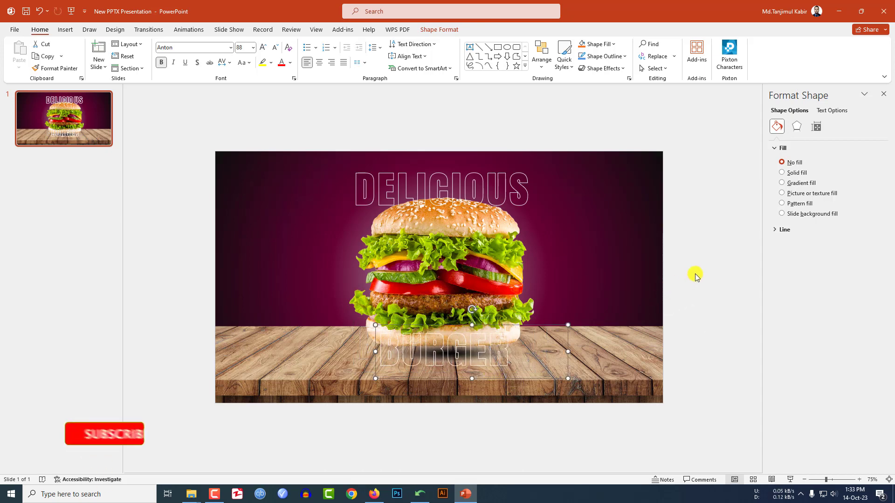
click(690, 244)
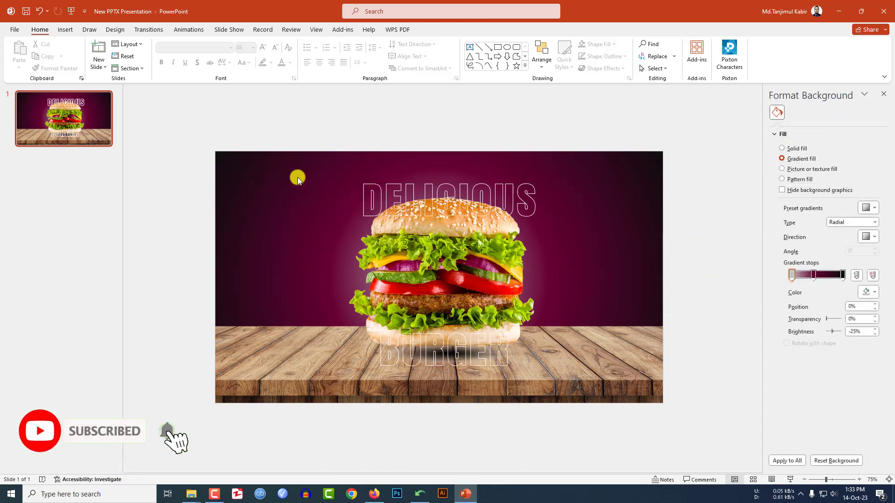
- Insert the chilli, ONION_1, ONION_2, SALAD_1, SALAD_2, TOMATO_1 and TOMATO_2 pictures from the BURGER ANIMATION folder
click(64, 29)
click(74, 55)
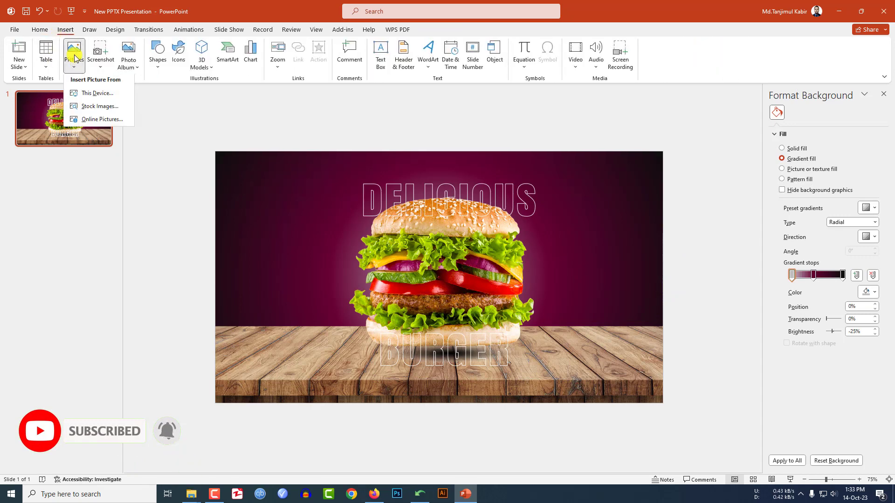
click(87, 95)
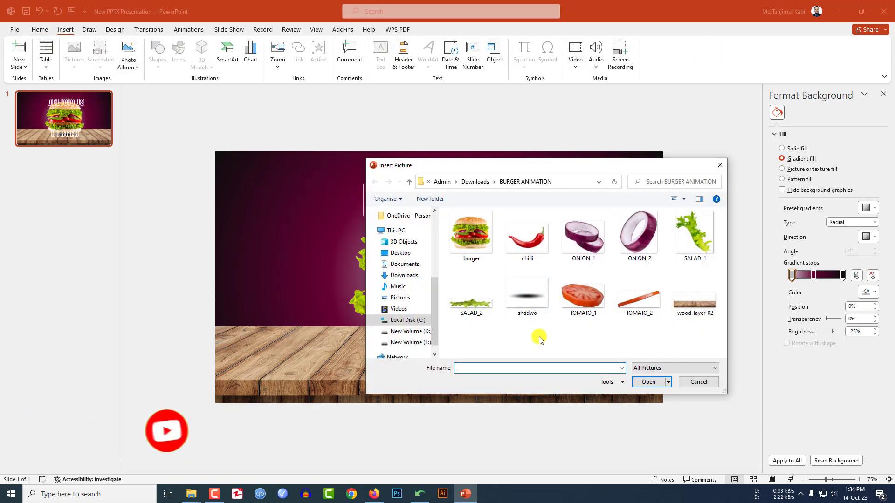
click(532, 239)
ctrl+click(583, 235)
ctrl+click(638, 235)
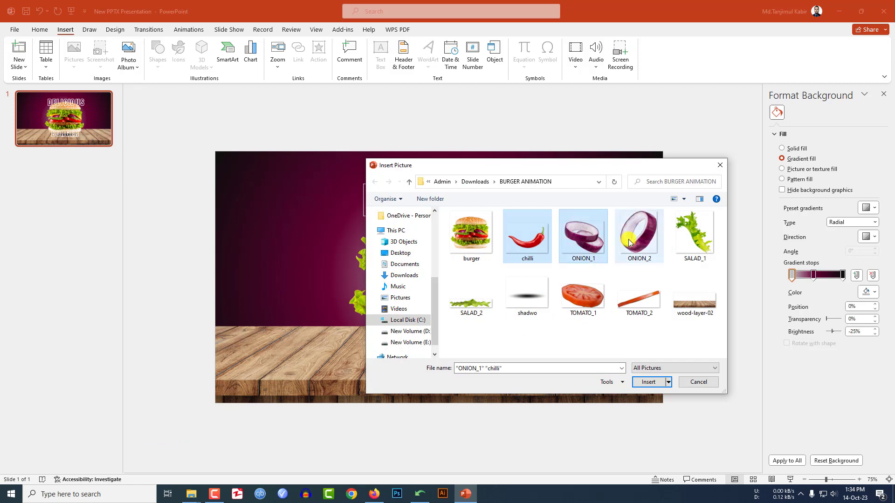
ctrl+click(694, 235)
ctrl+click(471, 294)
ctrl+click(589, 293)
ctrl+click(639, 294)
click(650, 382)
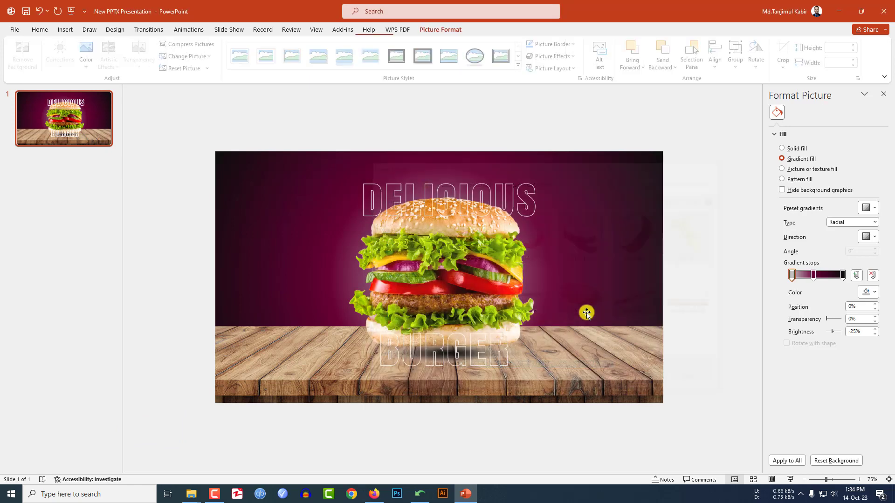
- Shrink the tomato strip and the tomato slice, placing the strip at the slide's upper left and the slice right of the burger
drag(645, 208, 369, 366)
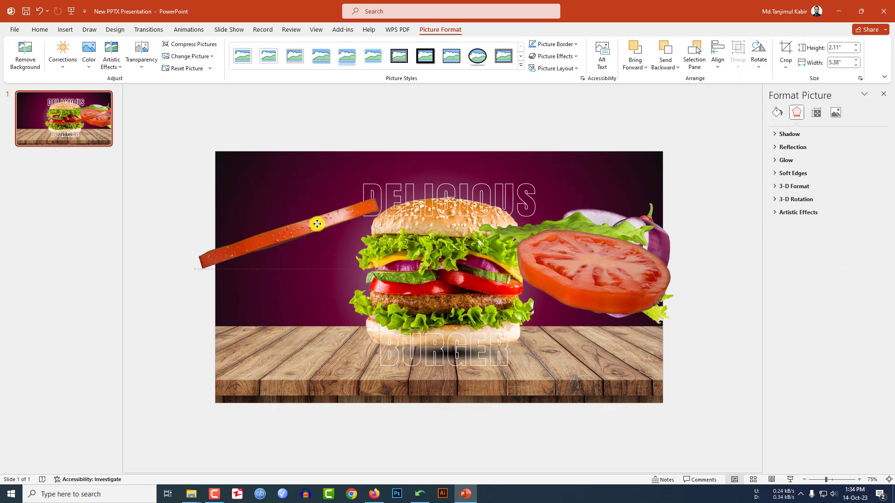
drag(317, 223, 317, 224)
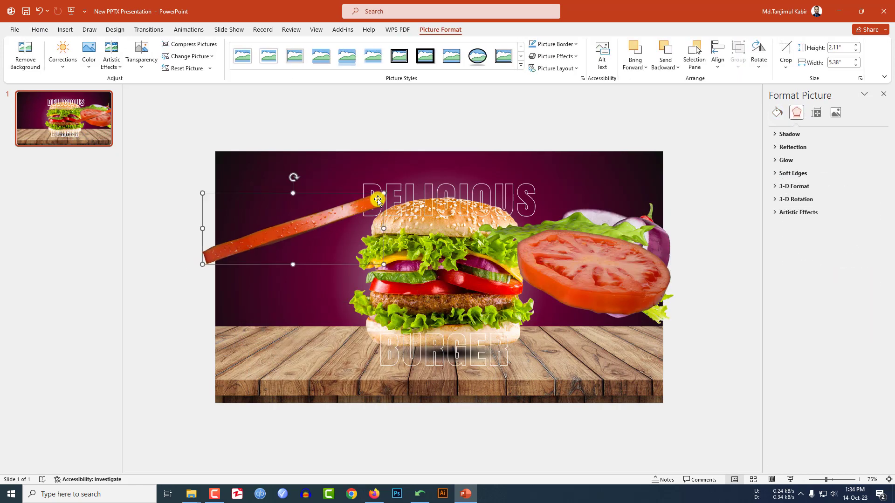
drag(383, 191, 307, 185)
click(645, 257)
drag(671, 231, 597, 324)
- Move the SALAD_1 lettuce leaf to the left of the burger and tilt it toward the bun
drag(647, 254, 294, 247)
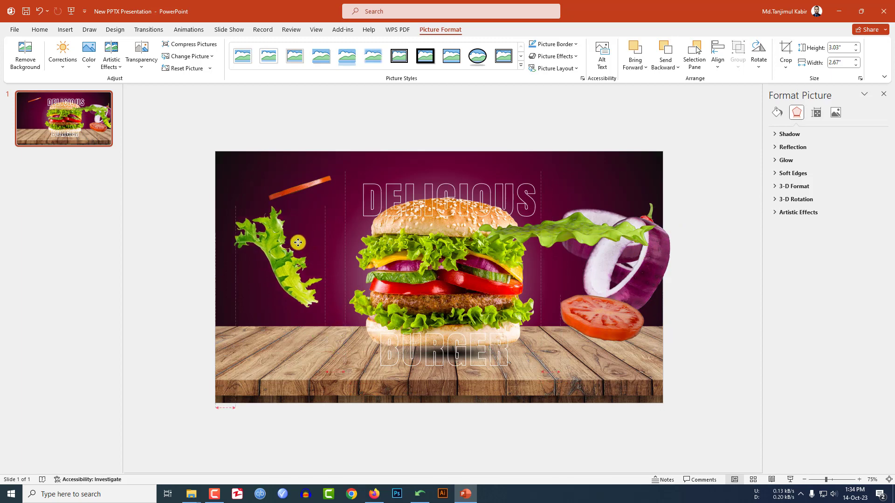
drag(282, 195, 250, 208)
drag(281, 249, 287, 238)
- Shrink the ONION_2 ring and place it left of the burger, below the lettuce leaf
click(590, 246)
drag(569, 197, 619, 241)
drag(643, 292, 597, 264)
drag(611, 179, 585, 208)
drag(576, 247, 300, 317)
- Shrink the ONION_1 slices and place them in the slide's upper right area
drag(625, 272, 602, 221)
drag(640, 156, 598, 184)
- Place a second chilli on the table left of the burger and rotate it so it arches upward
drag(603, 241, 318, 220)
key(ctrl+z)
drag(384, 183, 361, 200)
drag(328, 228, 322, 220)
drag(324, 184, 321, 244)
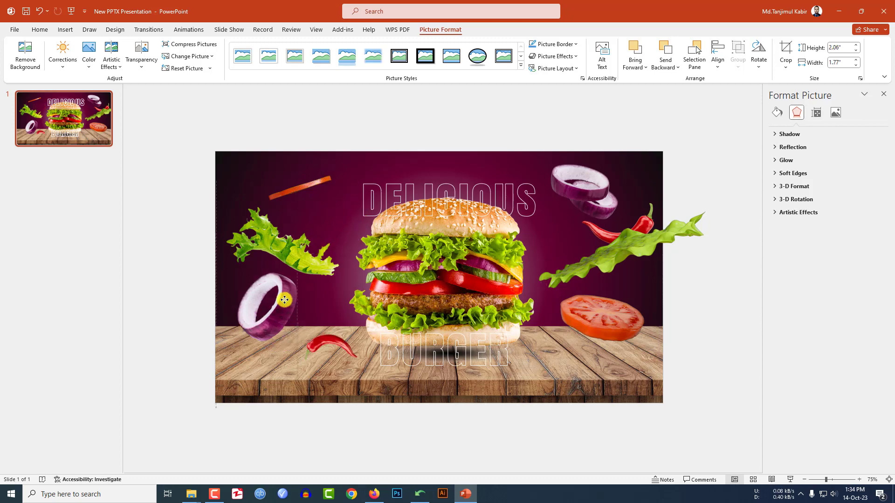
drag(336, 343, 326, 342)
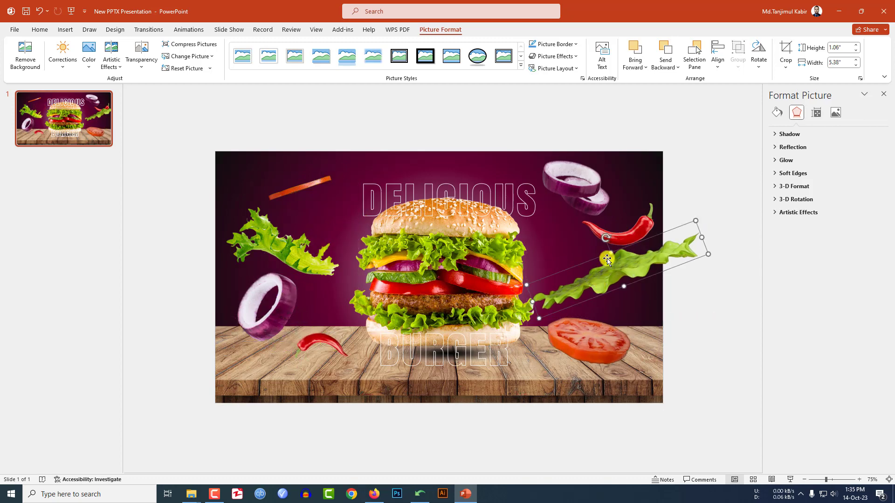
- Arrange the tilted SALAD_2 strip right of the burger past the slide edge, and set the tomato slice on the table beneath it
click(590, 233)
drag(589, 233, 578, 242)
drag(622, 277, 616, 286)
drag(595, 333, 598, 344)
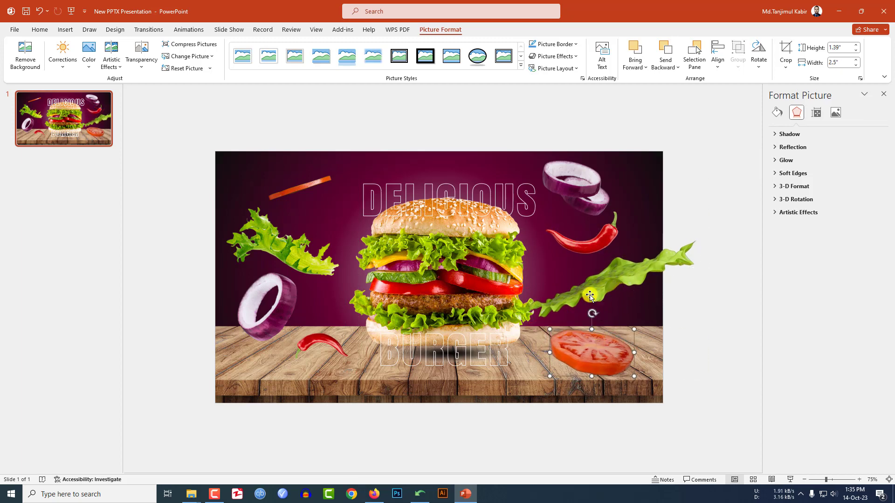
drag(606, 284, 626, 275)
click(702, 309)
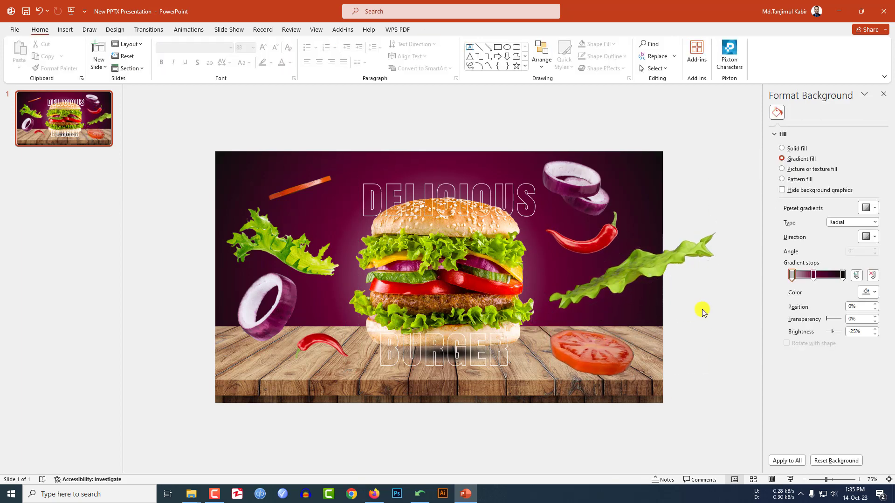
- Duplicate the slide and shift the middle background gradient stop on the copy close to the dark end
right_click(69, 113)
click(95, 205)
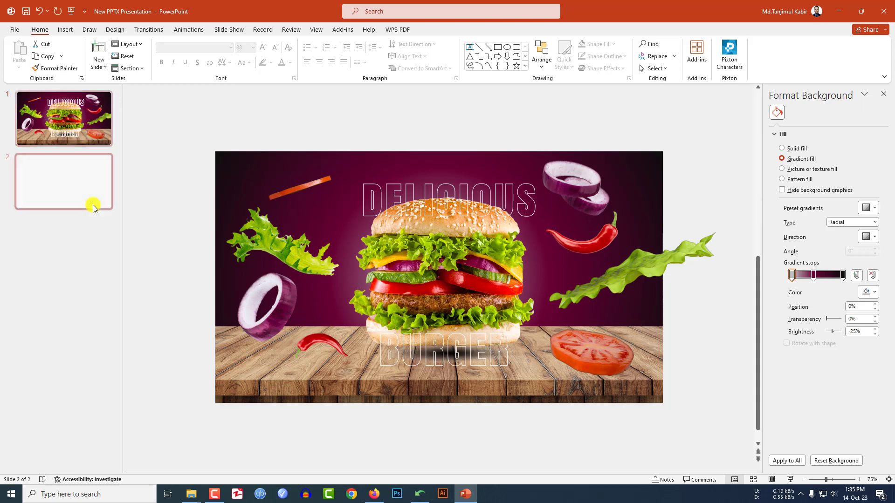
click(56, 120)
click(69, 170)
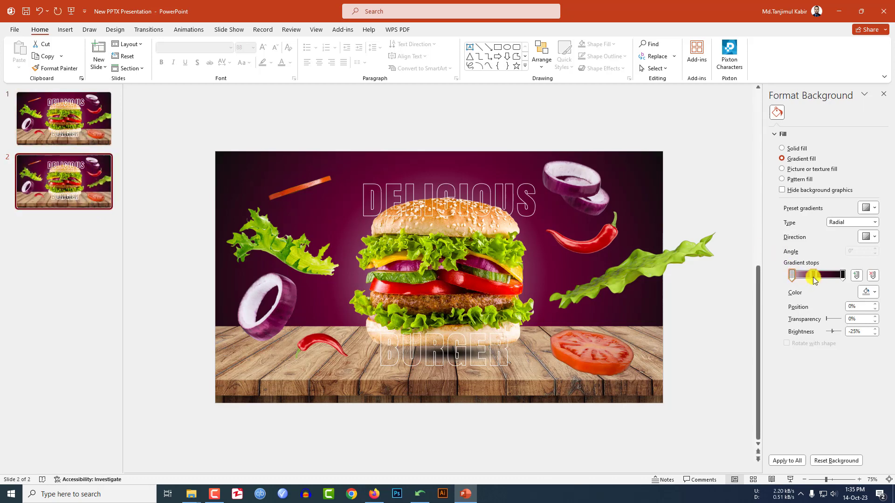
drag(815, 279, 836, 280)
- Move the wooden table on slide 2 straight down until it lies completely below the slide
click(447, 394)
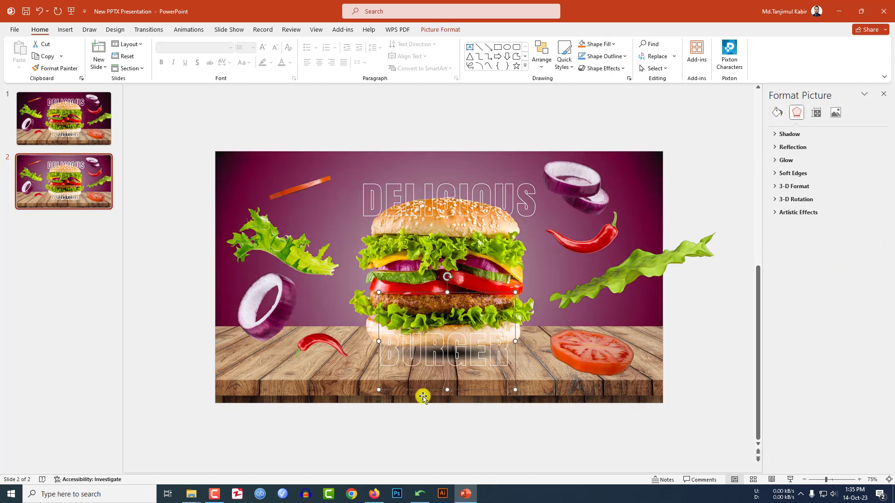
key(Down)
key(Down)
key(Down)
key(Down)
key(Down)
key(Down)
key(Down)
key(Down)
key(Down)
key(Down)
key(Down)
key(Down)
key(Down)
key(Down)
key(Down)
key(Down)
key(Down)
key(Down)
key(Down)
key(Down)
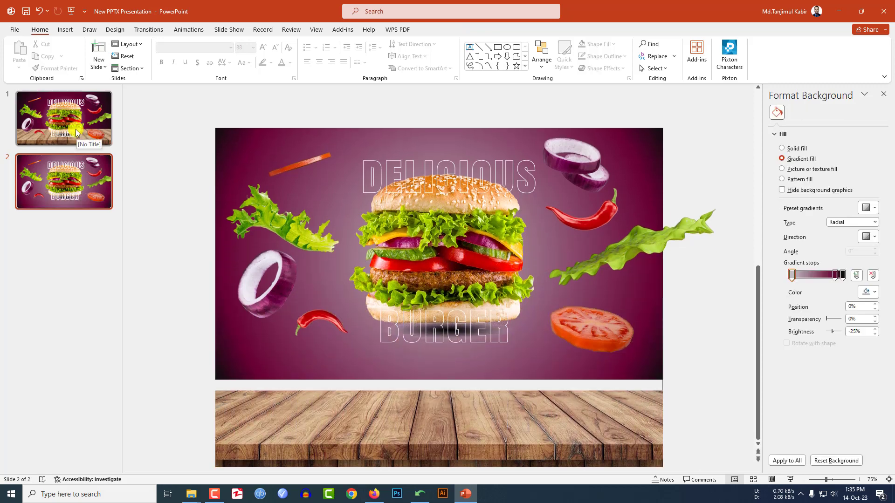
- On slide 1, hide the tomato strip and the left lettuce leaf behind the burger by sending them to the back
click(75, 129)
click(287, 202)
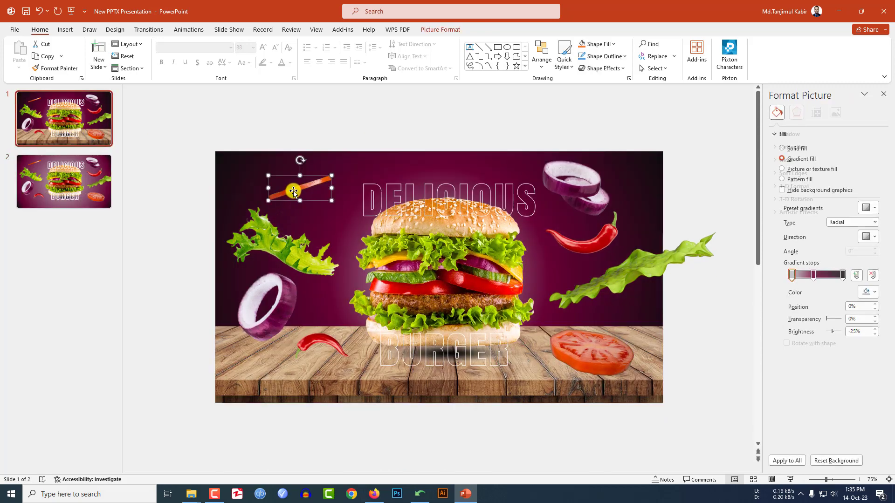
right_click(314, 198)
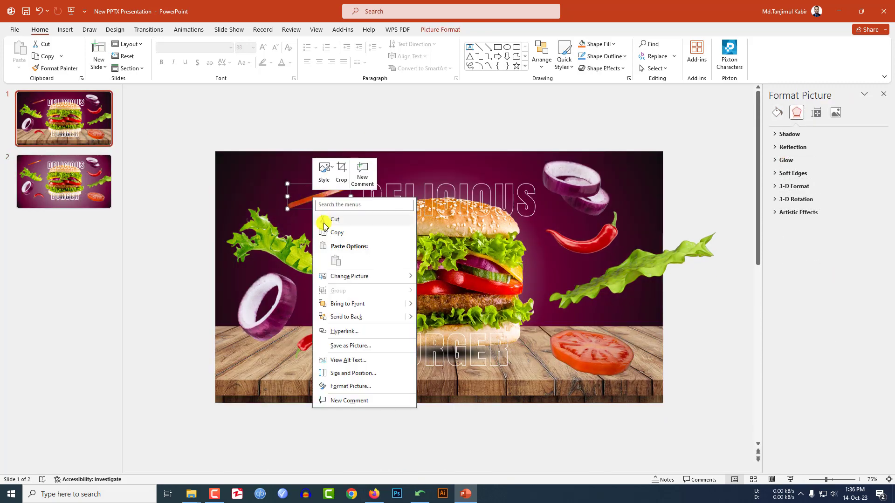
click(345, 317)
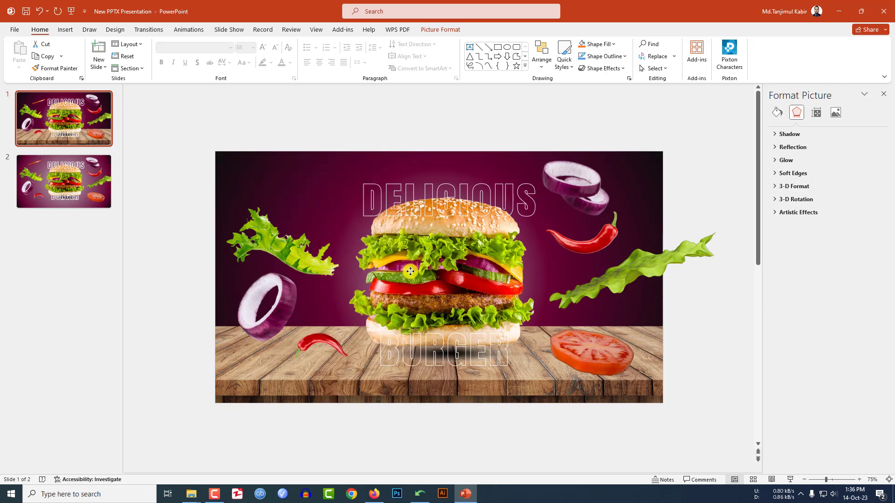
double_click(283, 247)
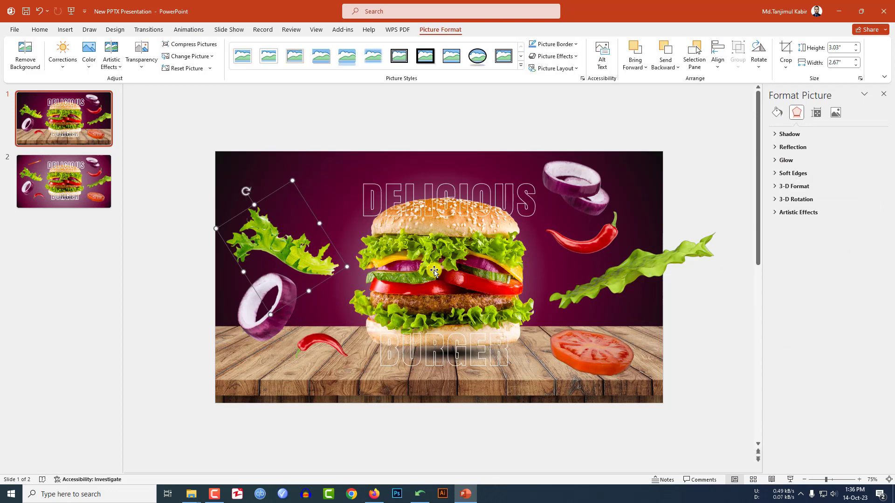
key(ctrl+z)
- Move the onion ring and the lower-left chilli onto the burger and send both to the back
drag(293, 302, 462, 264)
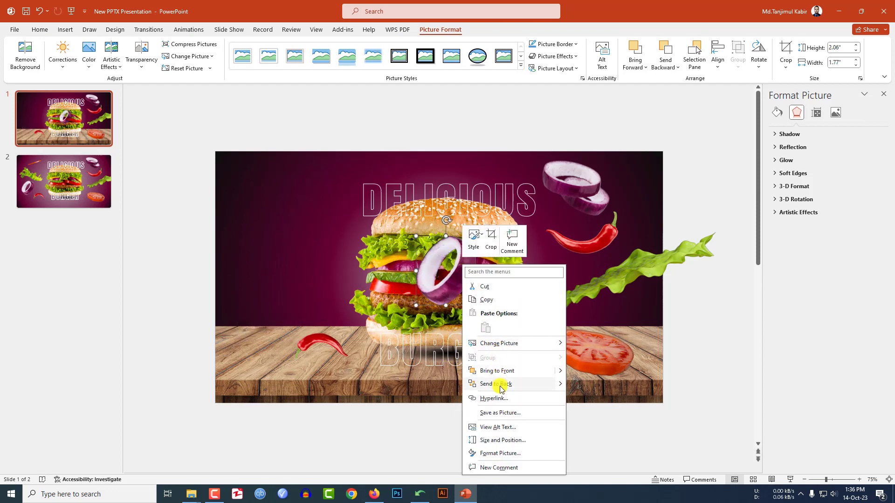
click(497, 384)
click(313, 345)
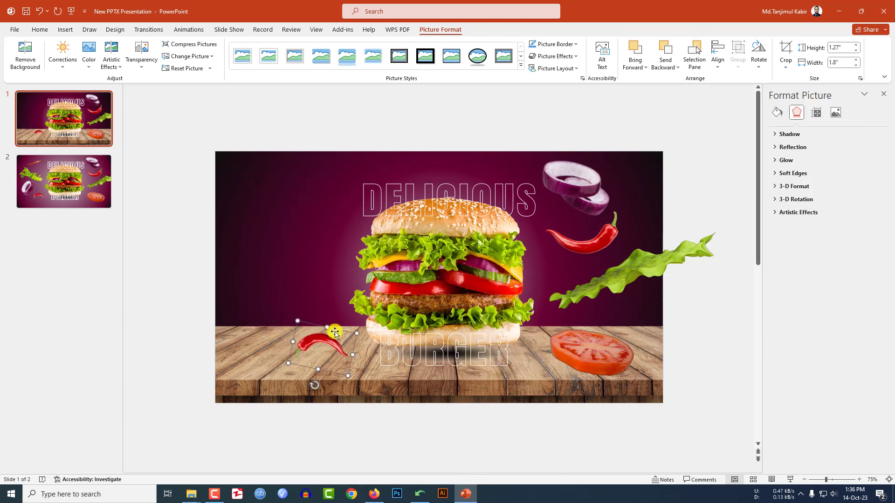
drag(336, 331, 443, 269)
right_click(442, 269)
click(470, 387)
- Move the upper-right onion slices and the right chilli onto the burger and send both to the back
drag(589, 193, 455, 288)
right_click(455, 287)
click(485, 192)
drag(594, 246, 459, 258)
right_click(460, 257)
click(494, 189)
- Hide the tomato slice and the shrunken SALAD_2 strip, about 2.45" wide, behind the burger by sending them to the back
drag(590, 351, 449, 278)
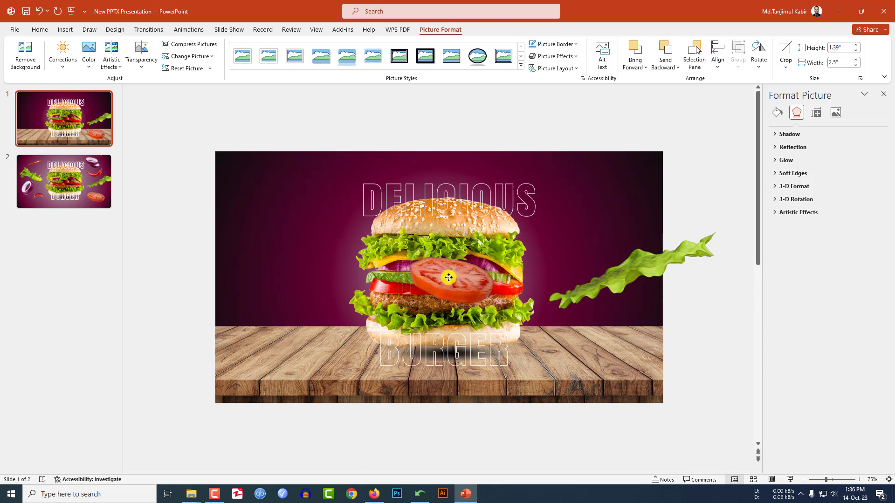
right_click(448, 279)
click(471, 193)
click(699, 244)
drag(713, 215, 443, 281)
right_click(456, 279)
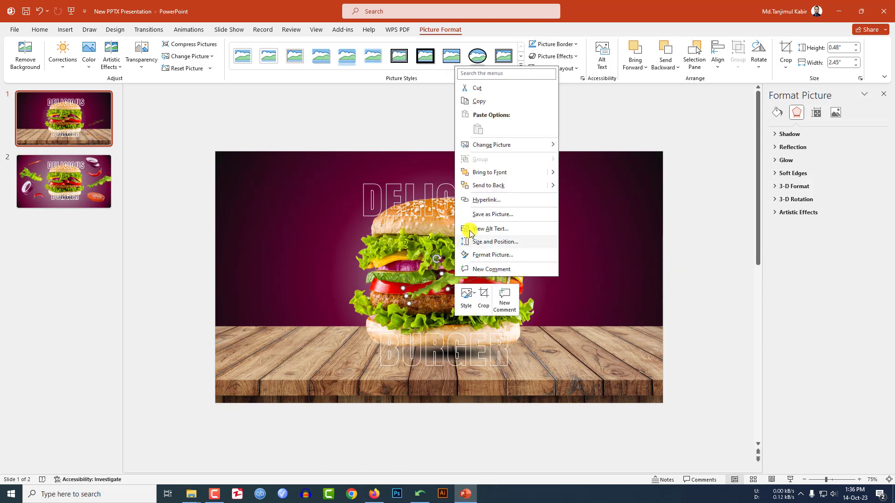
click(487, 185)
- Reduce the DELICIOUS text to 14 pt and place it just above the top bun
click(444, 201)
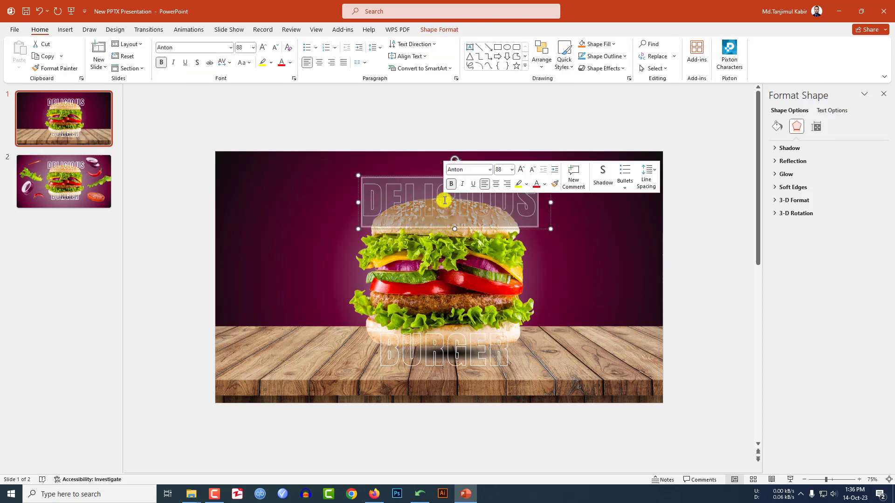
click(254, 48)
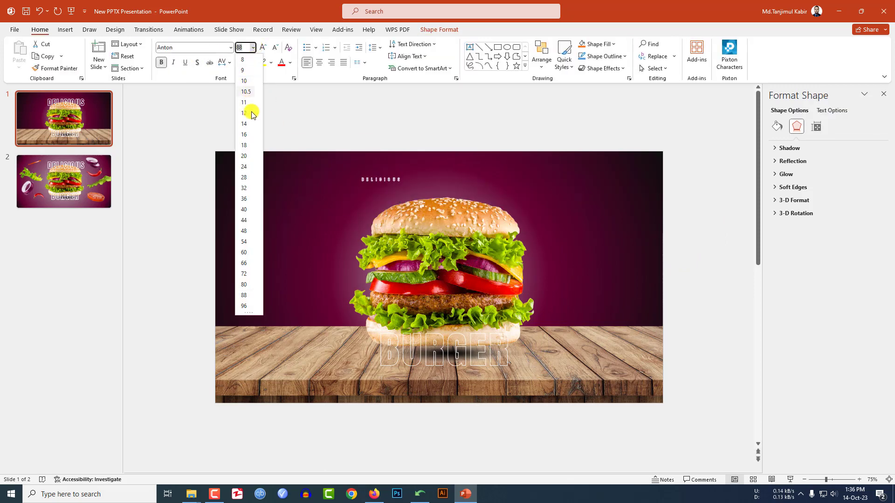
click(246, 124)
drag(394, 186, 485, 196)
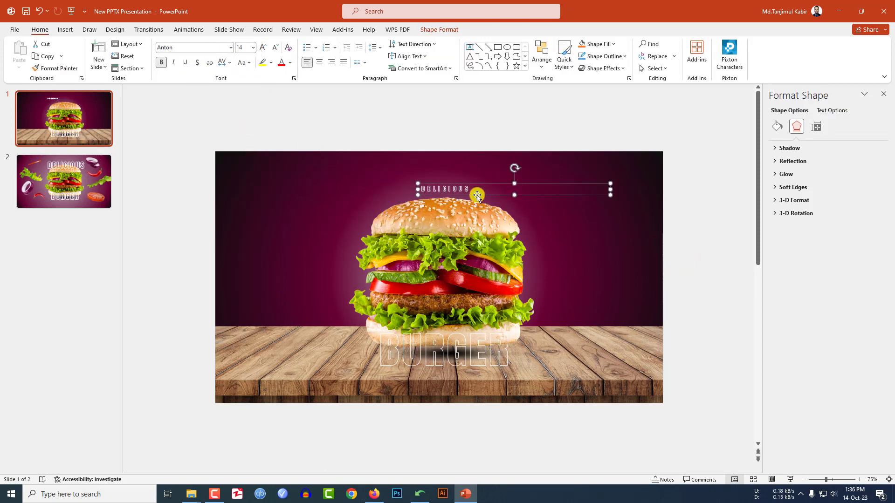
- Remove the outline from the small DELICIOUS text
click(445, 32)
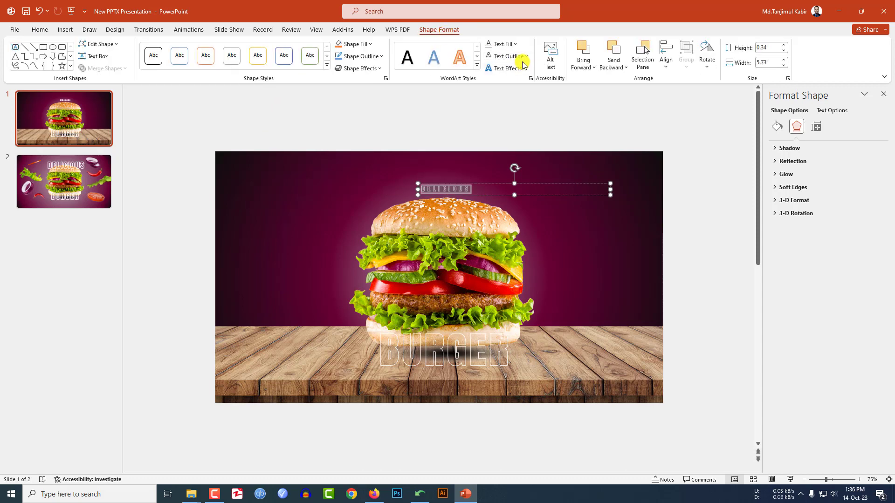
click(518, 58)
click(502, 186)
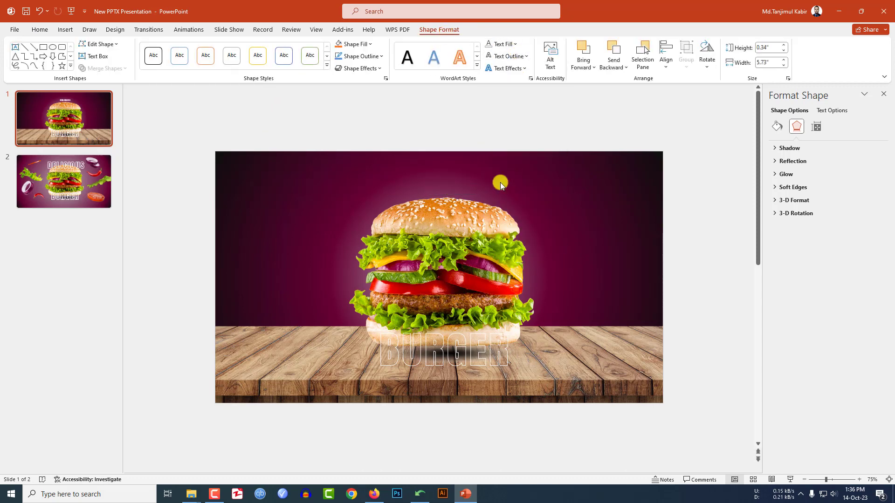
- Reduce the BURGER text on slide 1 to 10.5 pt
click(455, 361)
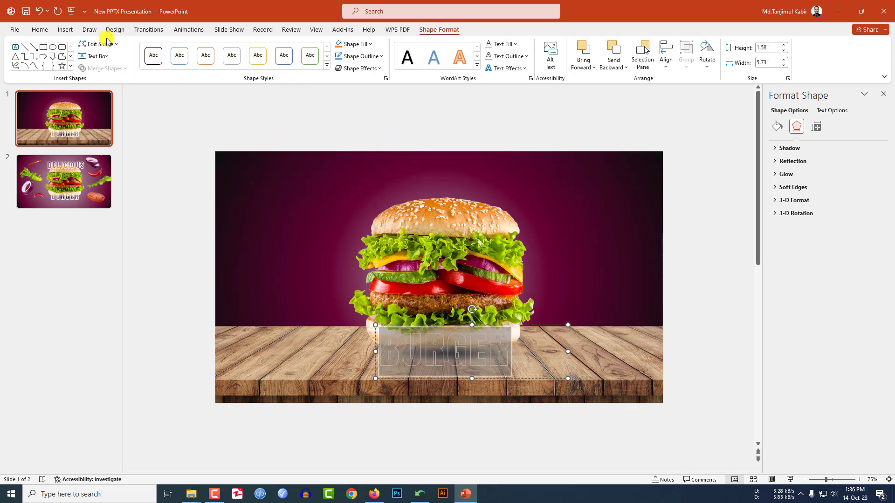
click(39, 30)
click(253, 47)
click(247, 96)
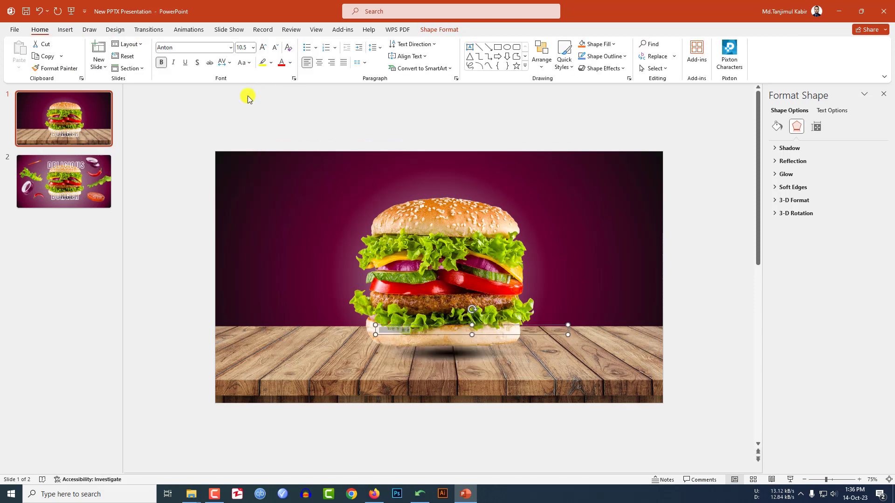
- Remove the outline from the BURGER text and shift its box to centre the word on the lower bun
click(438, 30)
click(522, 57)
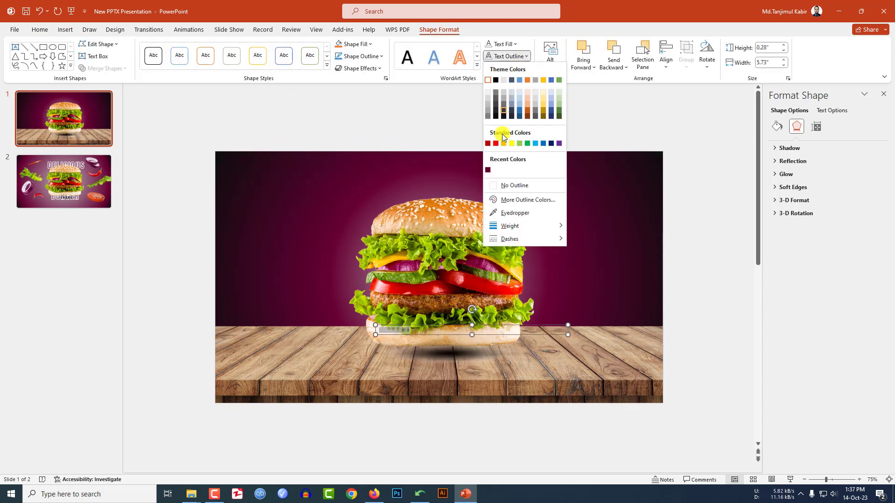
click(503, 184)
drag(450, 334, 478, 340)
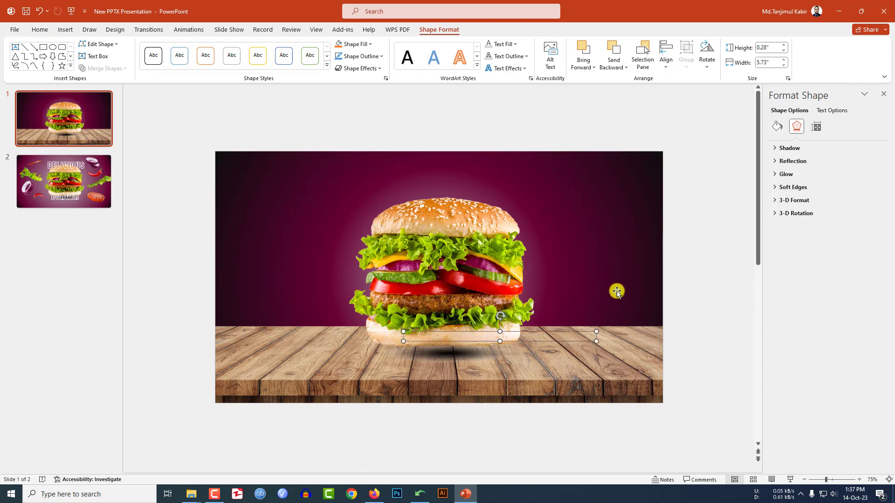
click(695, 288)
- Duplicate slide 1, the version with all ingredients and text hidden
right_click(77, 116)
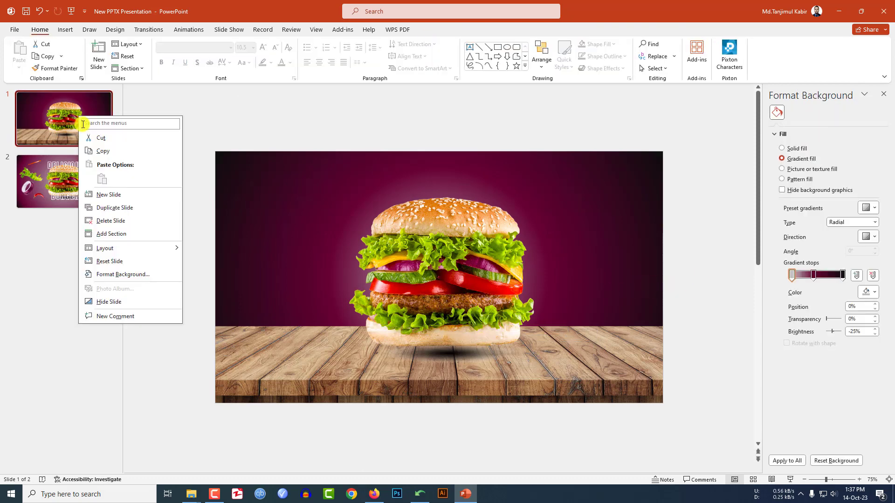
click(106, 209)
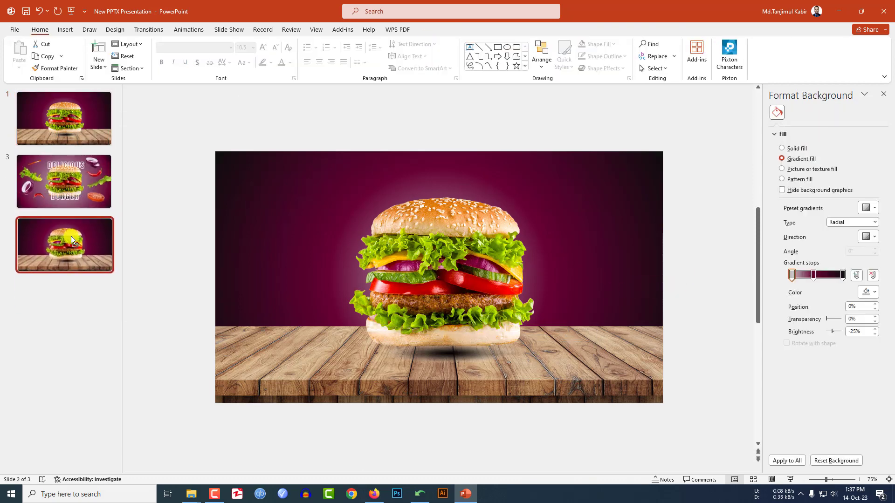
- Apply the Morph transition to all three slides with a duration of 1 second
click(58, 127)
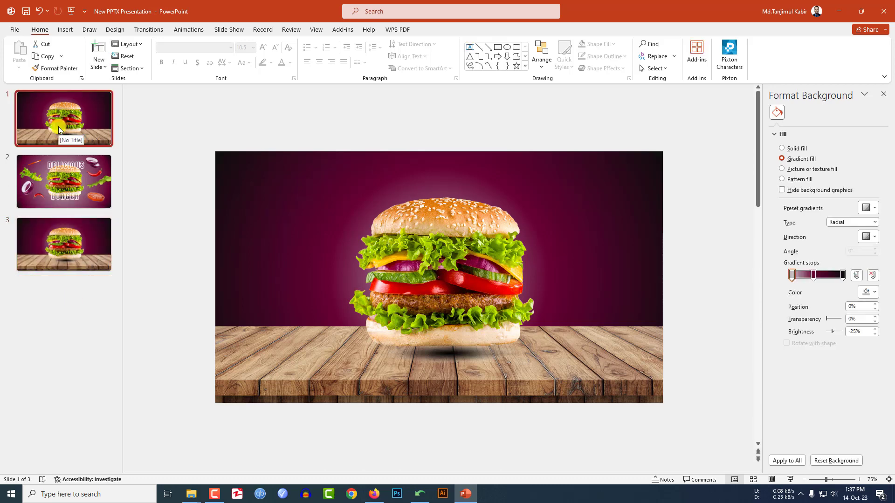
shift+click(50, 168)
shift+click(54, 241)
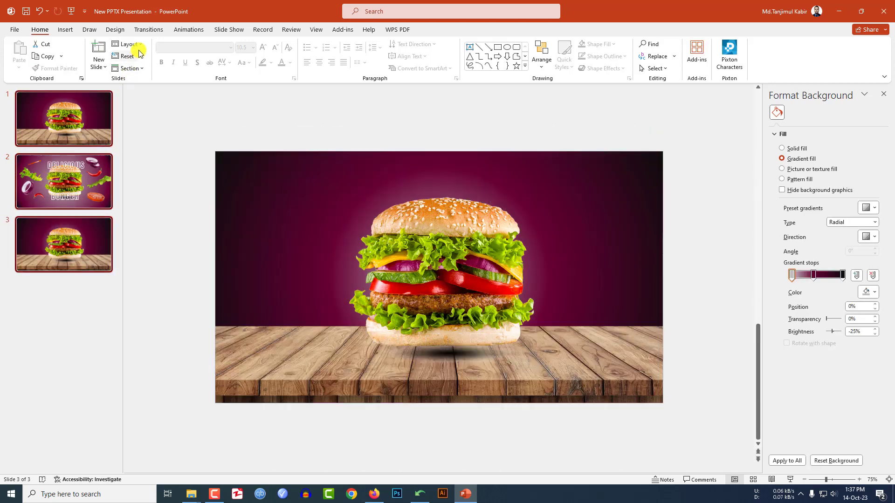
click(145, 31)
click(100, 56)
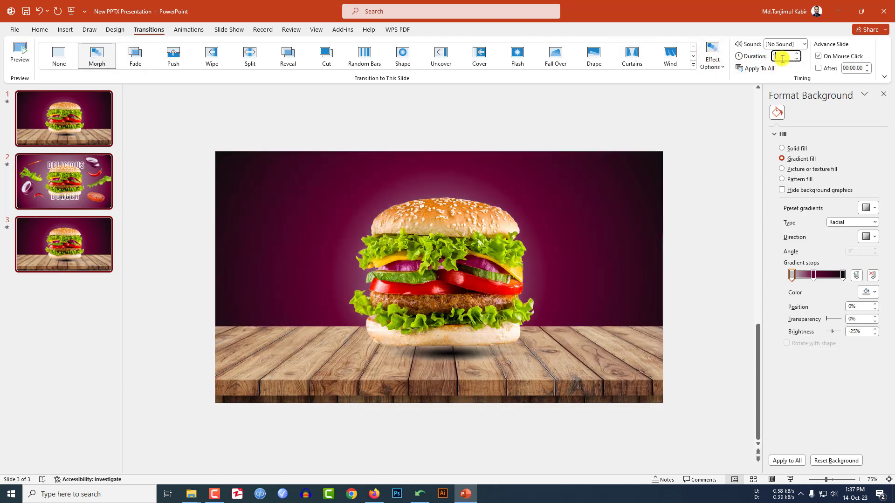
- Run the slide show from slide 1 and advance through the slides to preview the Morph transitions
click(60, 122)
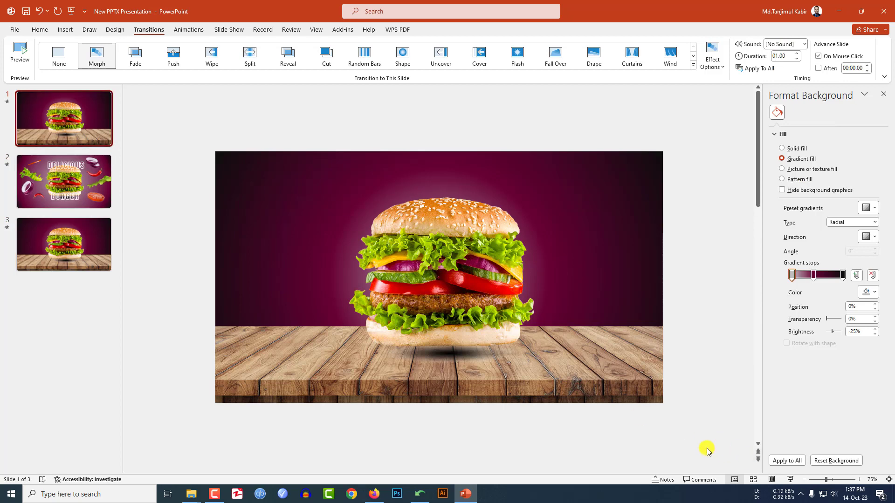
click(789, 480)
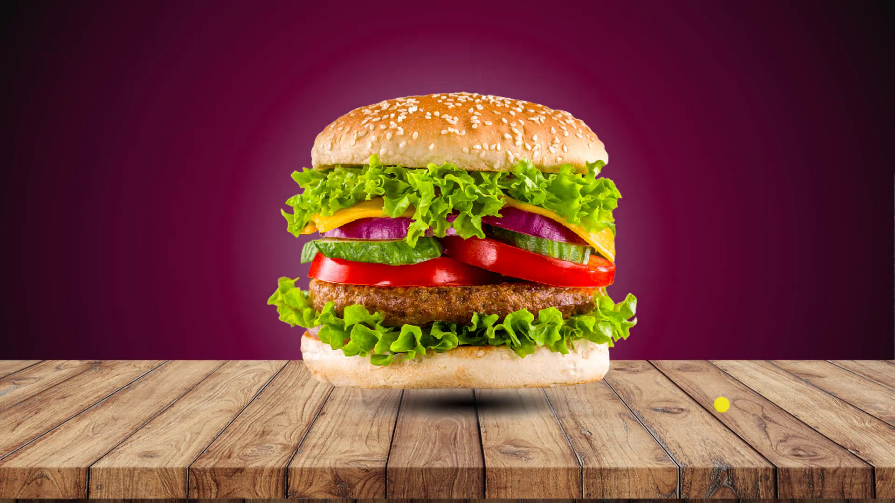
click(721, 405)
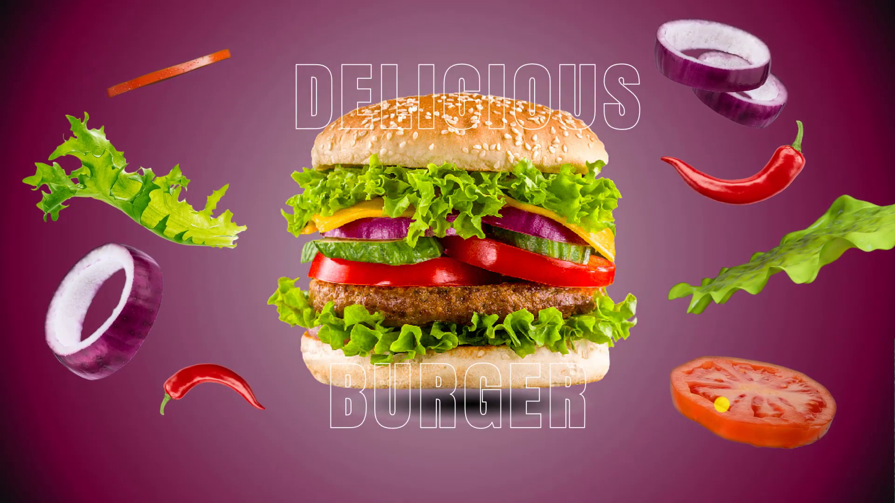
click(722, 405)
click(721, 405)
click(721, 404)
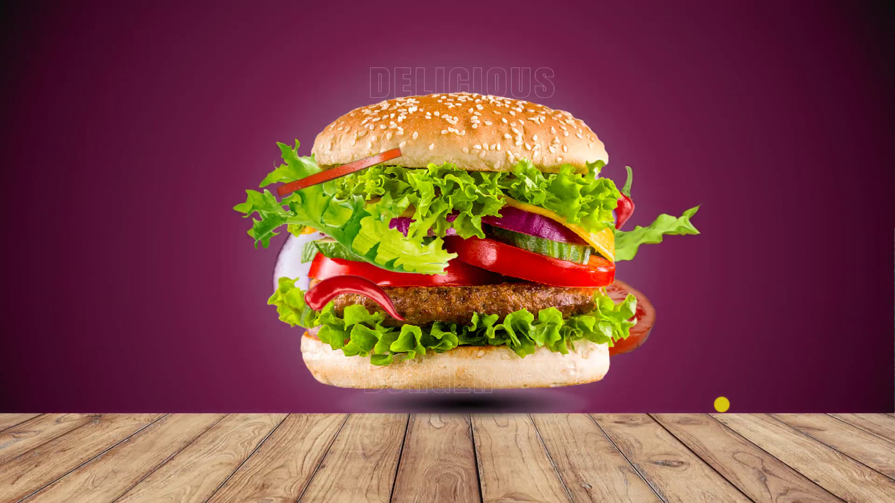